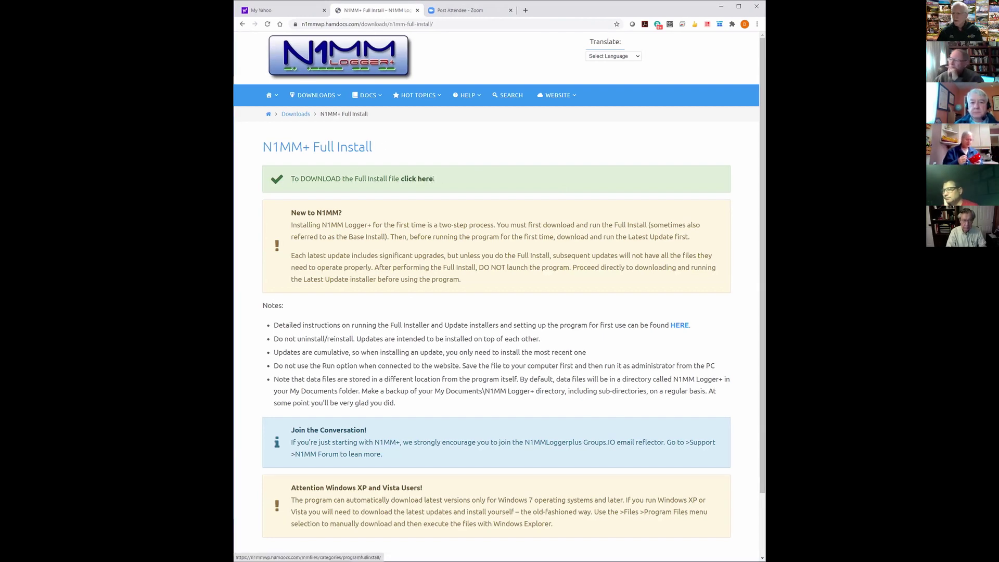
- Open the N1MM Logger+ website's download listing of the latest program update files
click(433, 178)
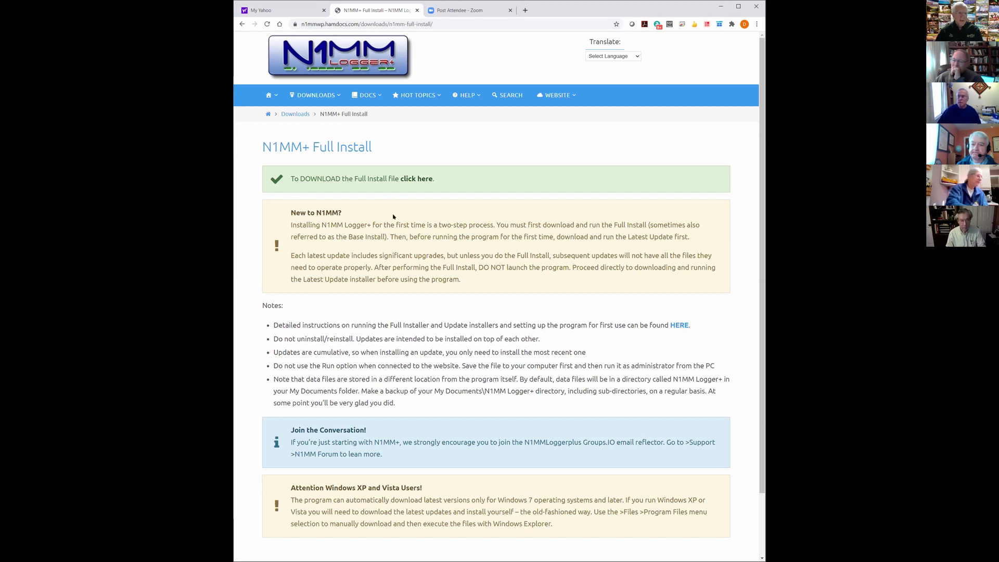
mouse_move(338, 95)
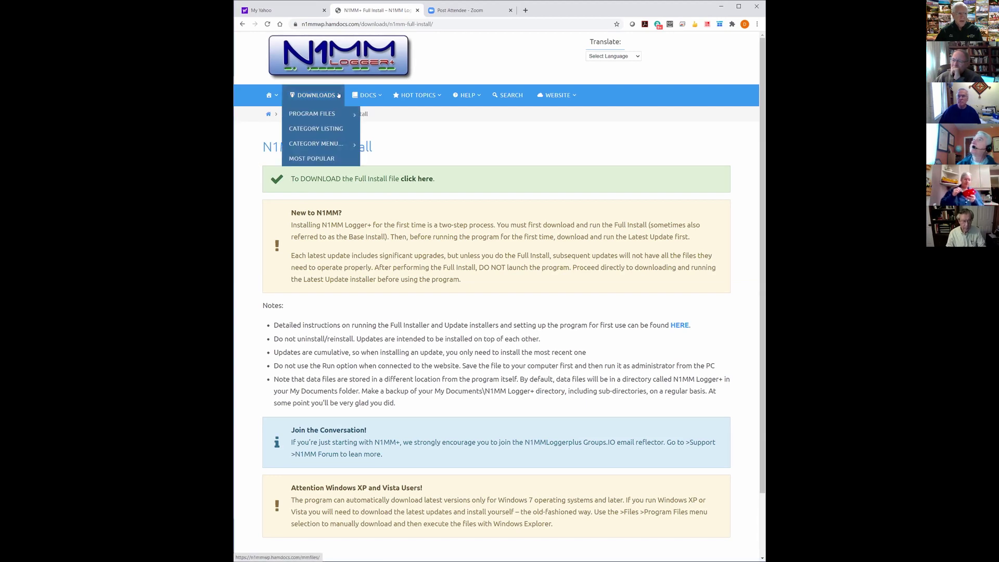
mouse_move(333, 114)
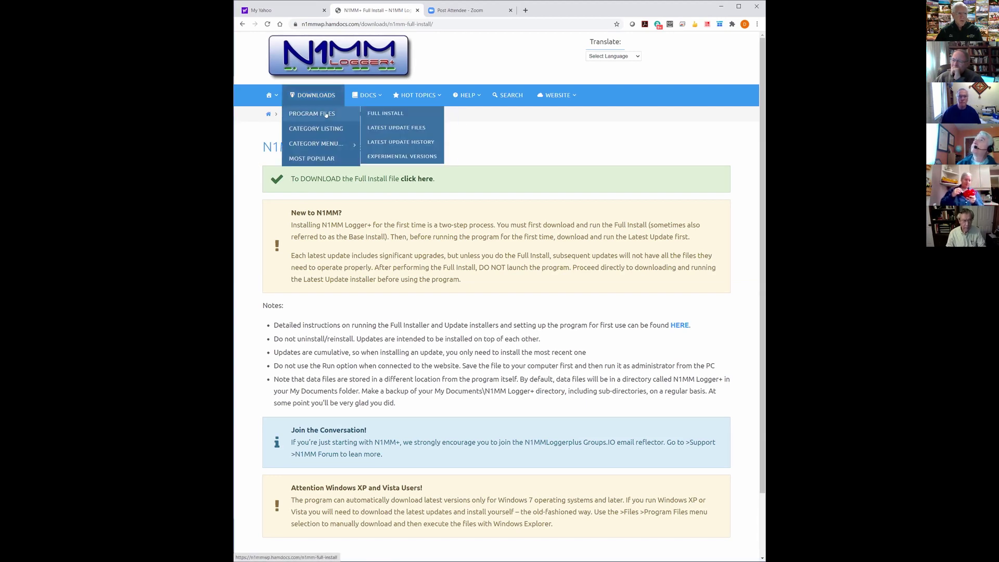
click(404, 128)
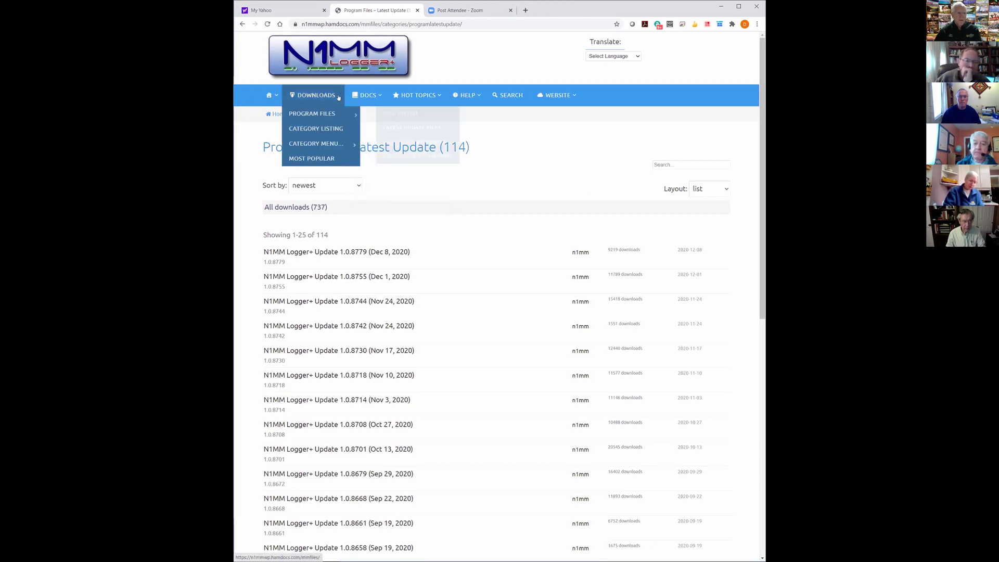
mouse_move(349, 113)
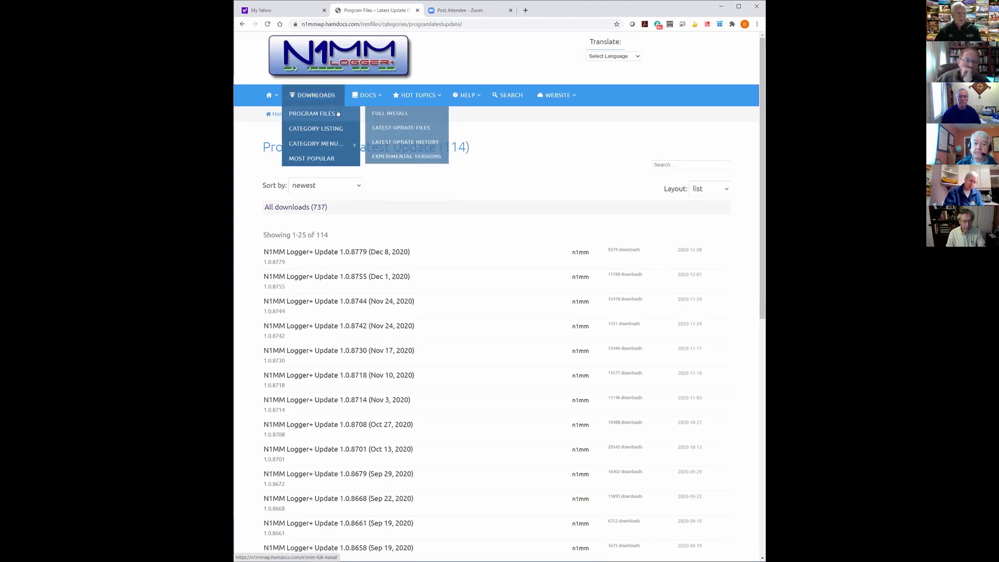
click(408, 127)
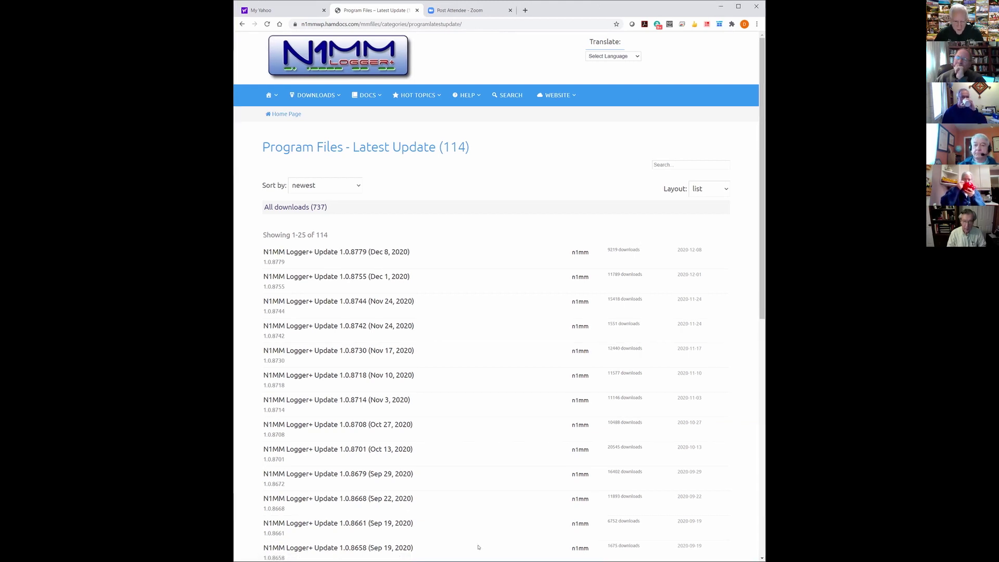
mouse_move(269, 96)
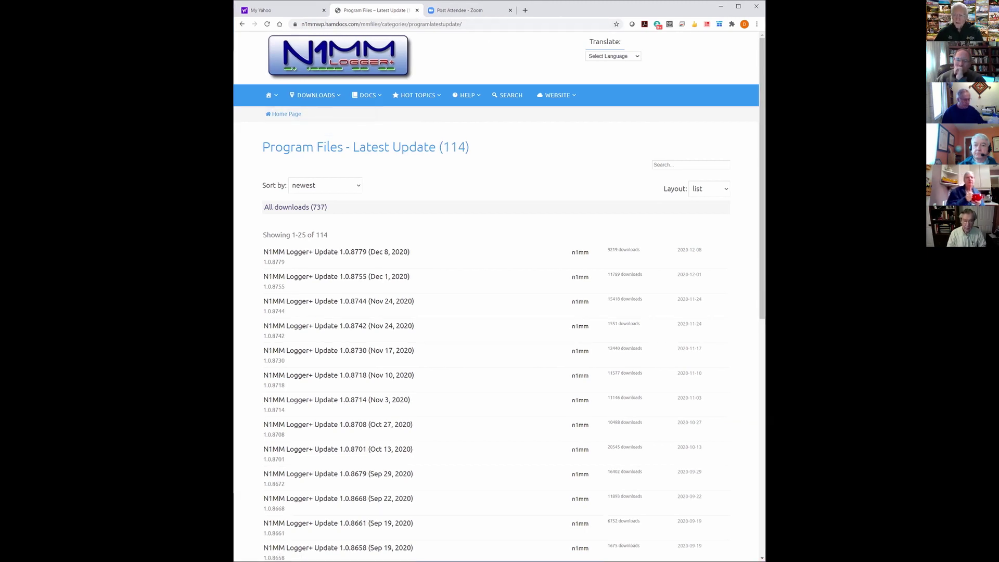
- Switch to the Downloads folder, install the N1MM Logger+ 1.0.8779 update and finish setup with the program set to run
click(721, 6)
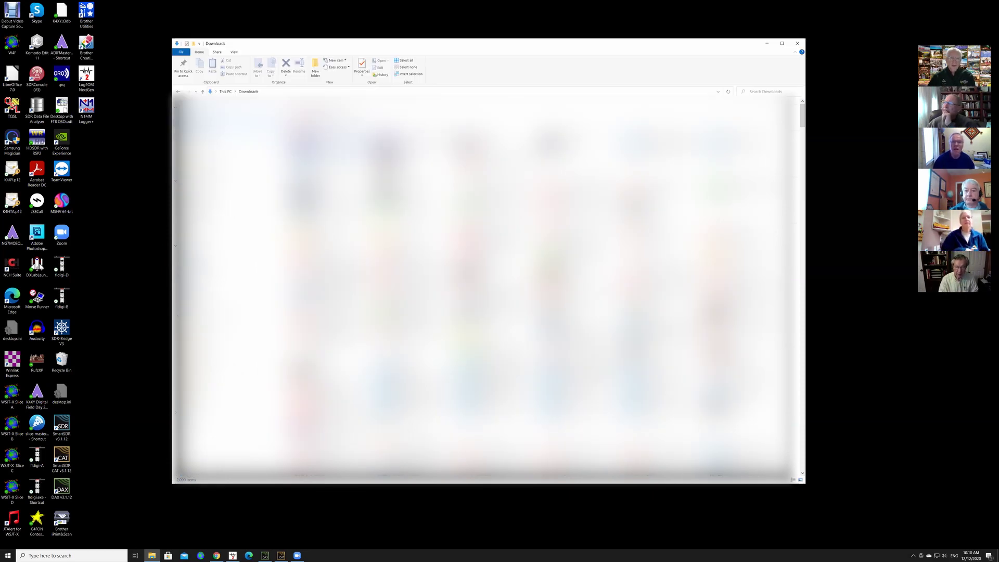
key(Down)
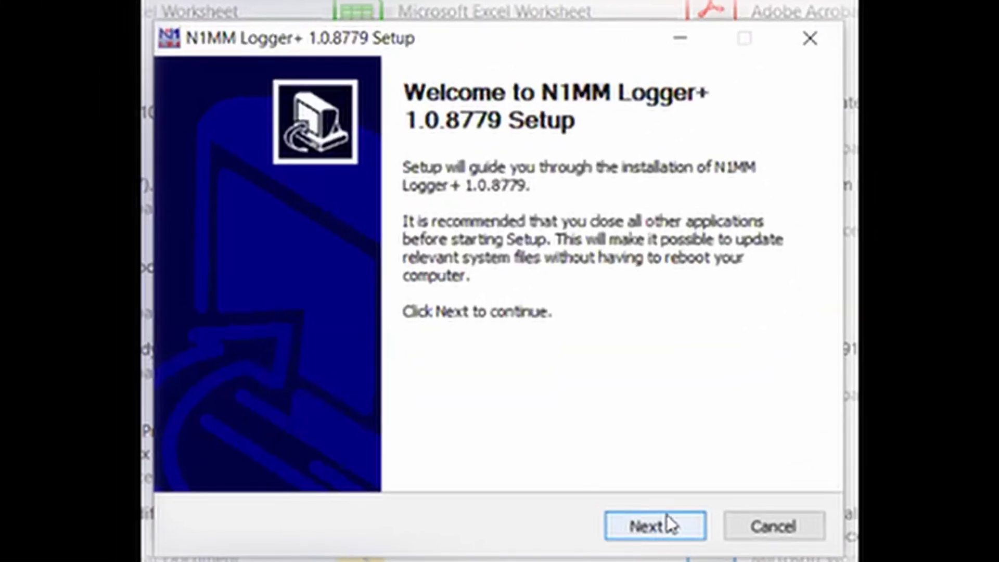
click(669, 519)
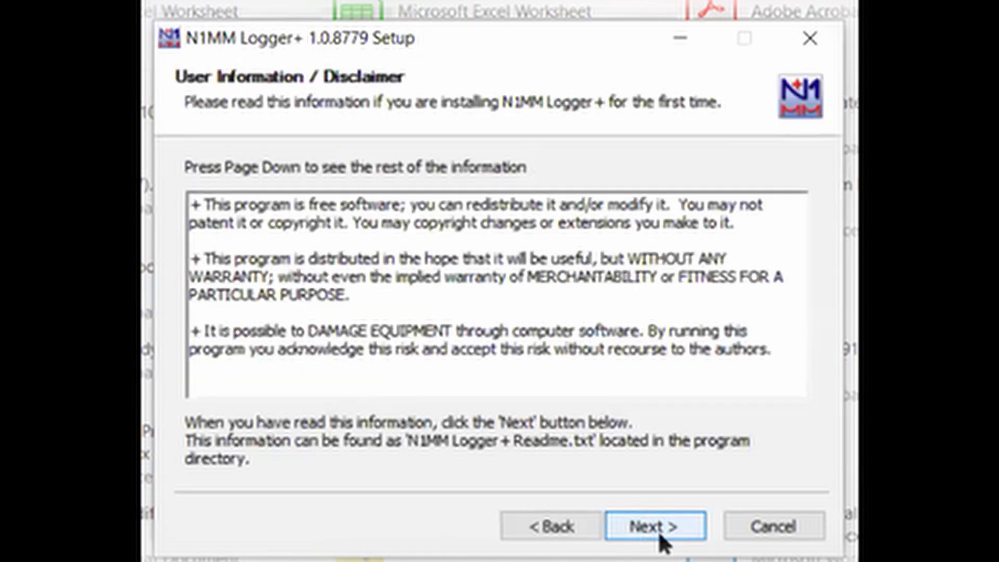
click(659, 528)
click(665, 525)
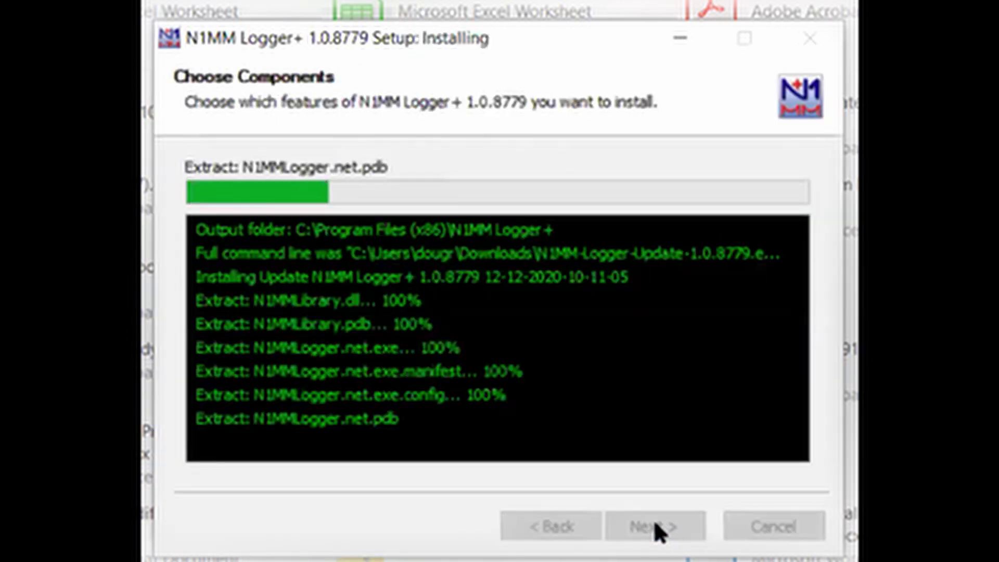
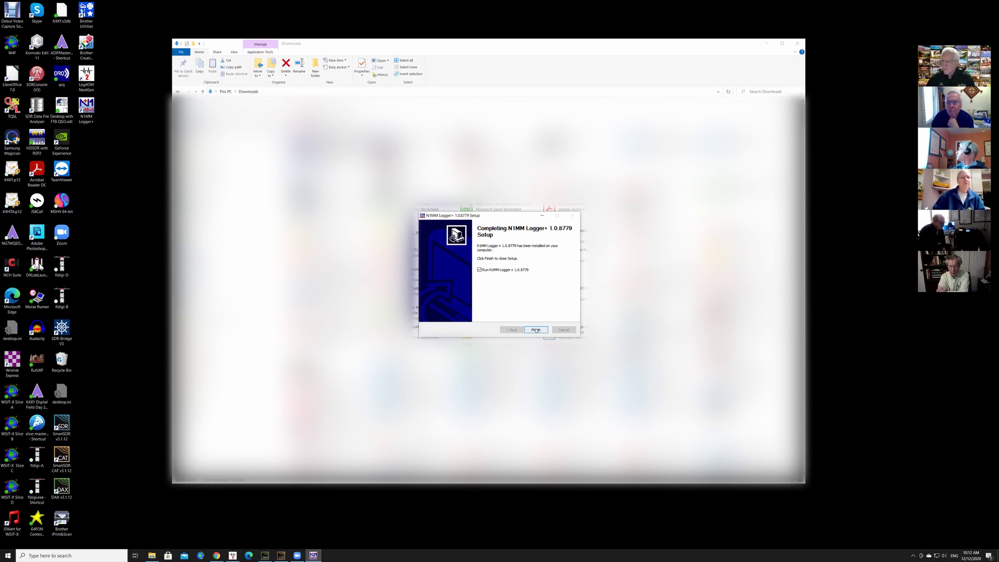
click(536, 330)
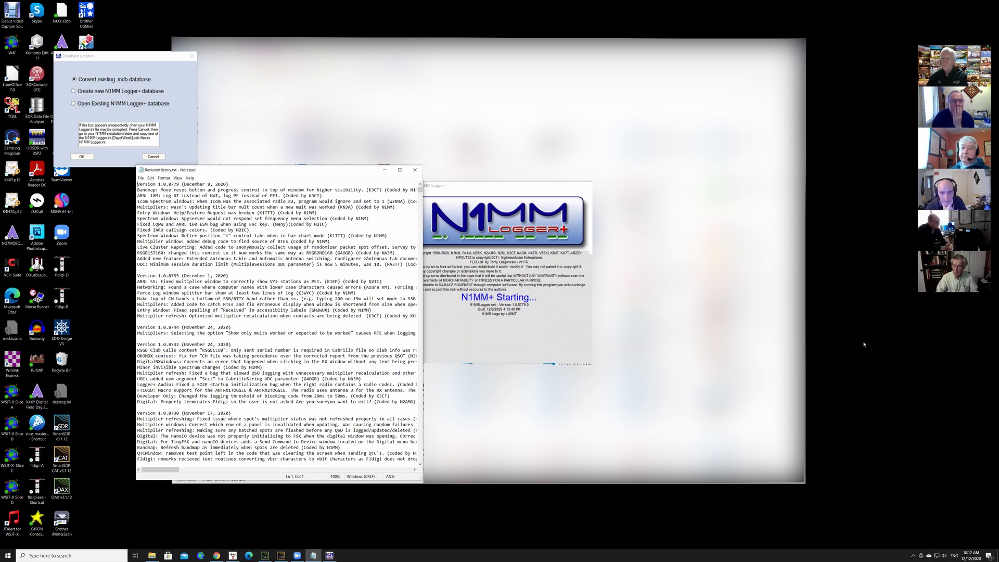
- Put the revision history aside, choose to create a new N1MM Logger+ database and acknowledge the start-up messages
click(385, 170)
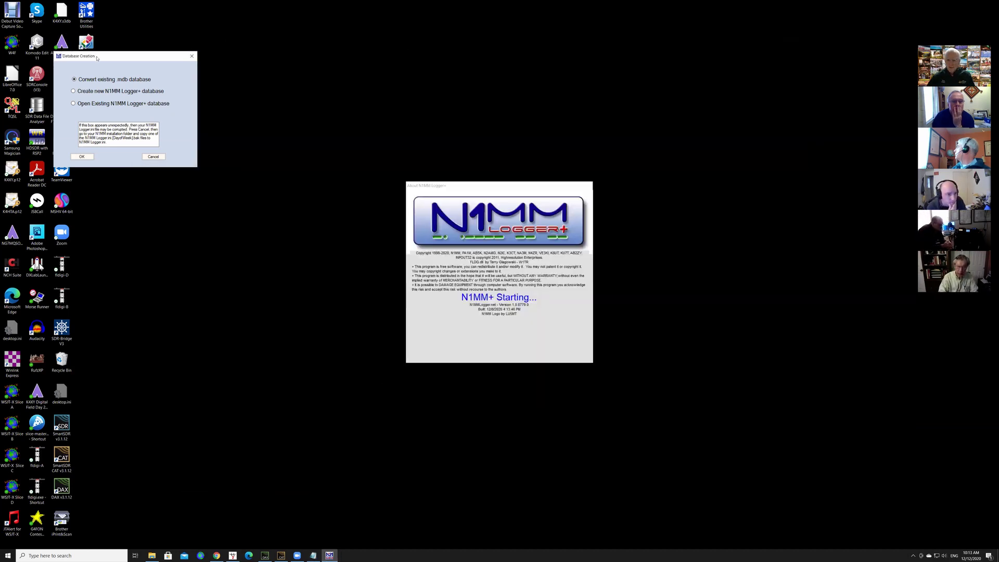
drag(97, 59, 663, 223)
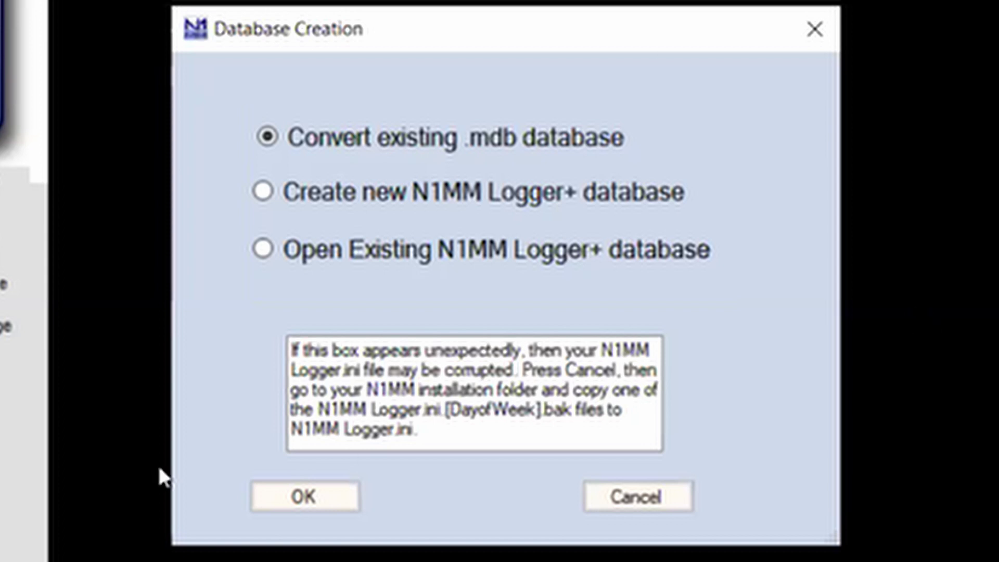
click(262, 191)
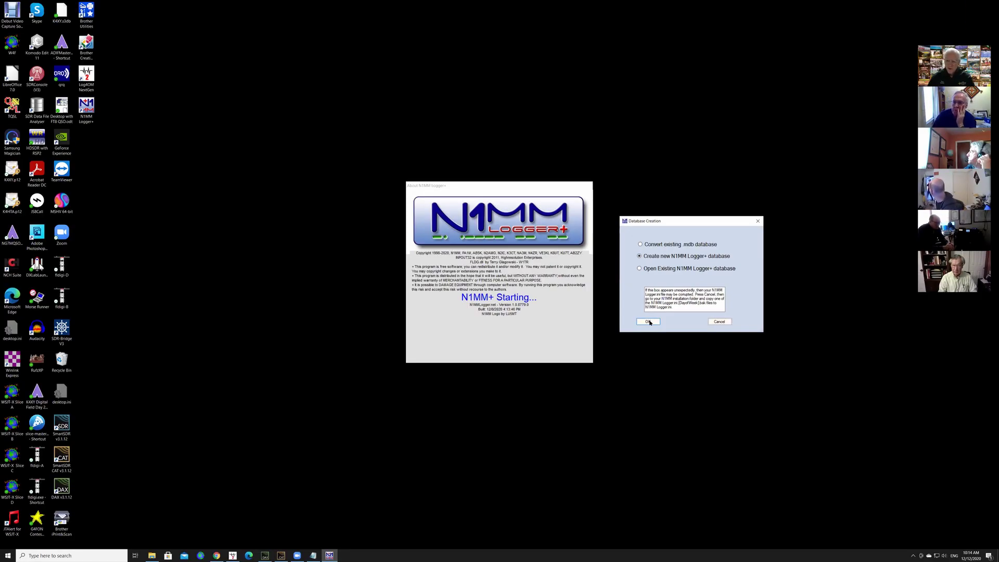
click(648, 322)
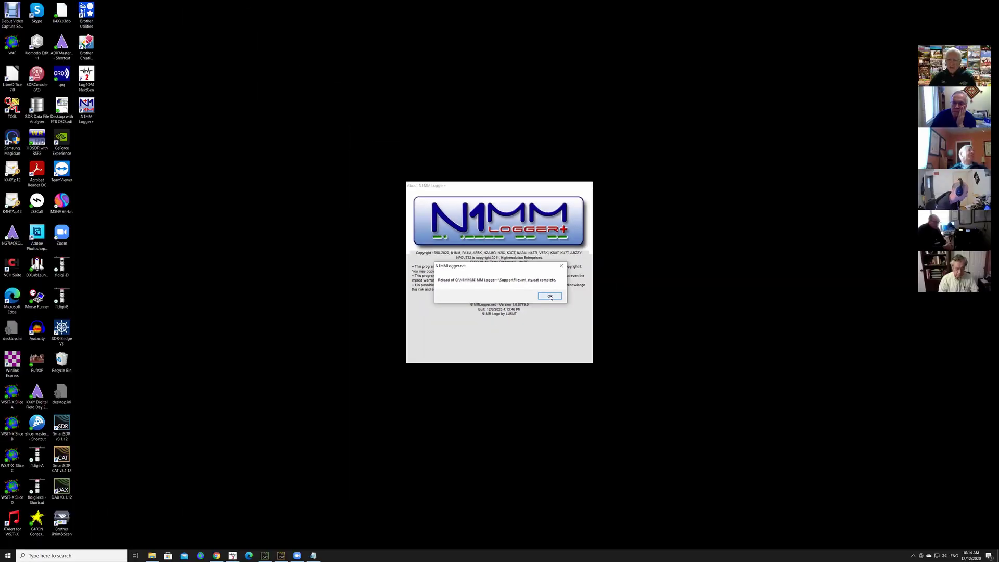
click(550, 296)
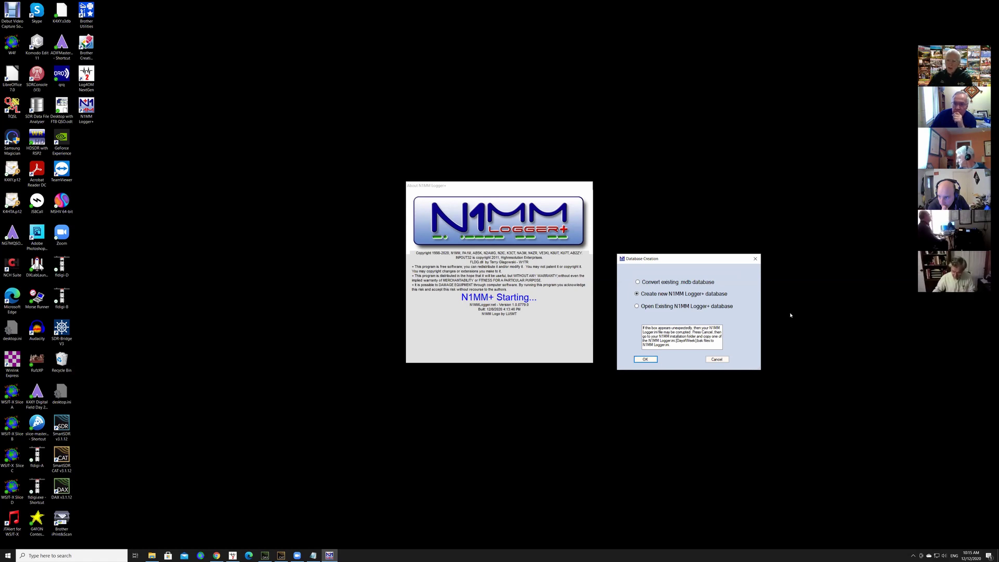
click(645, 360)
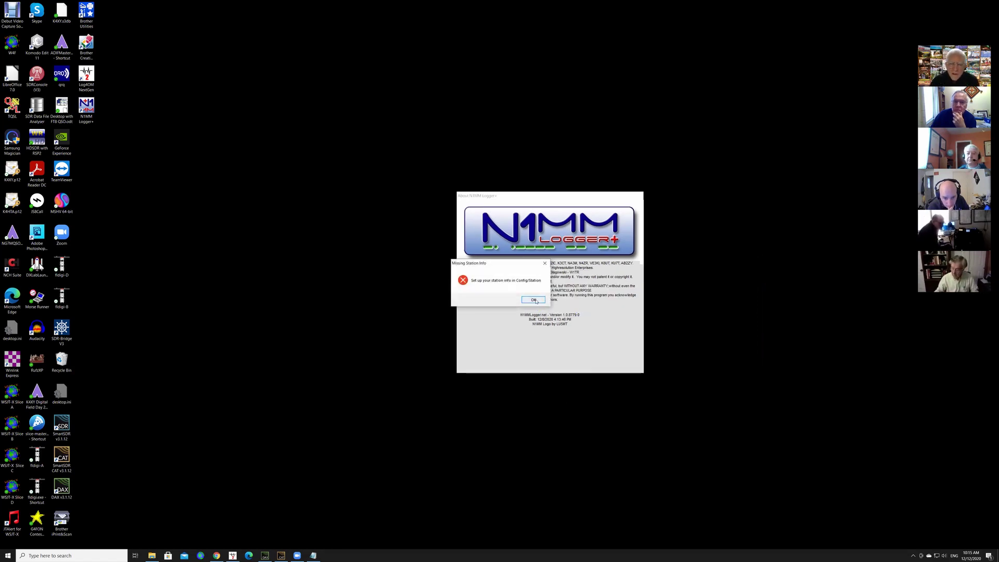
click(534, 300)
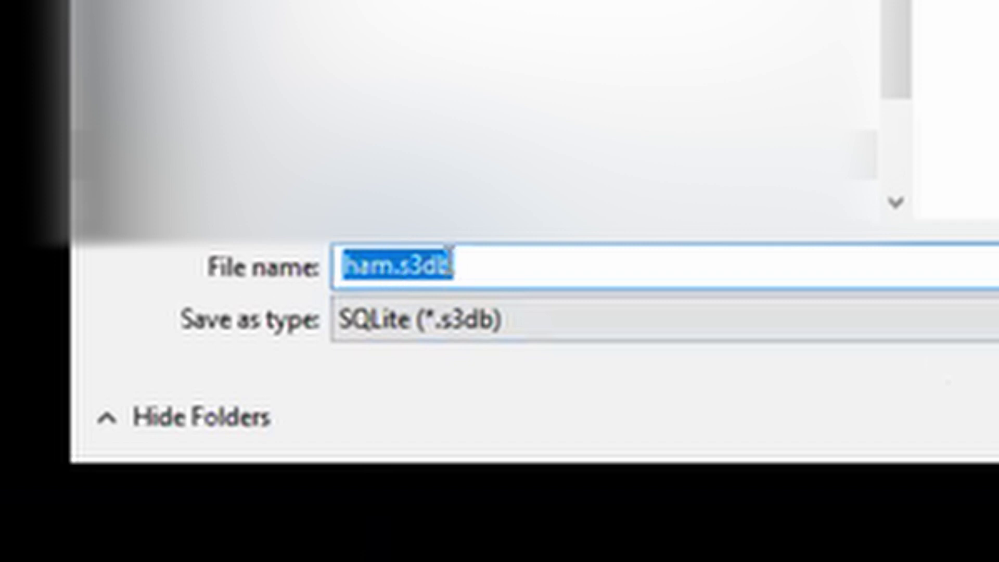
- Name the new SQLite database file W4Fs.3db
drag(401, 263, 285, 259)
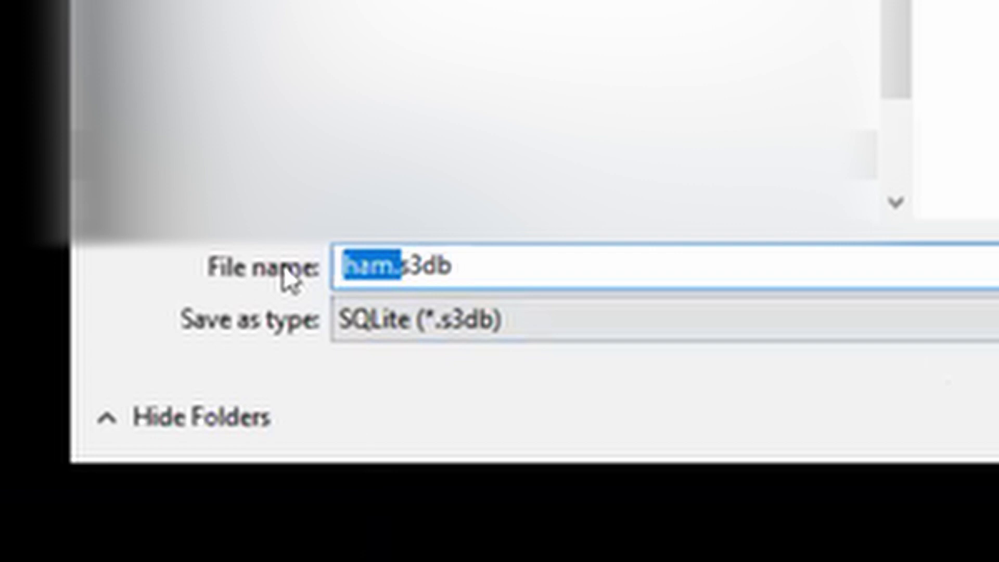
text(W)
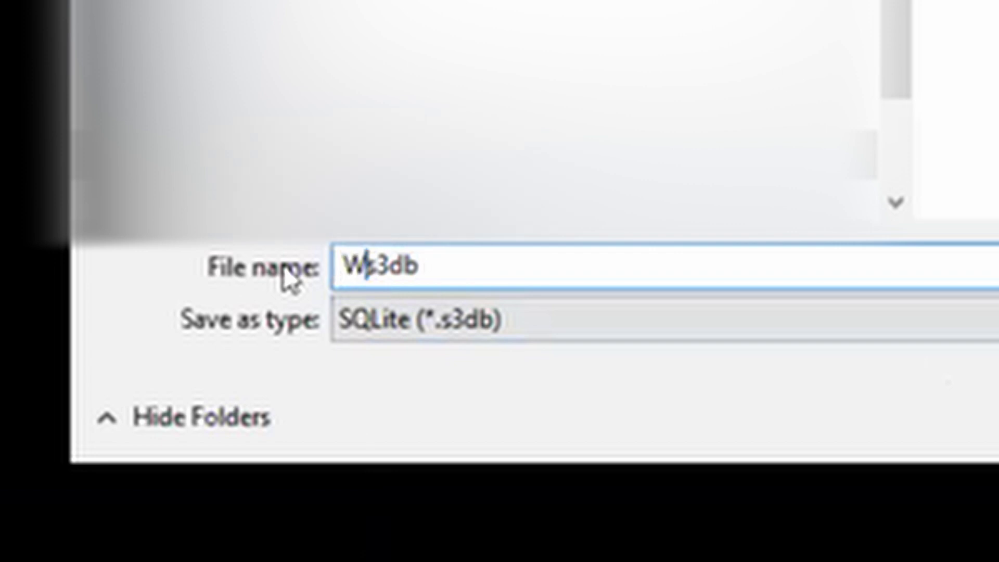
text(4F)
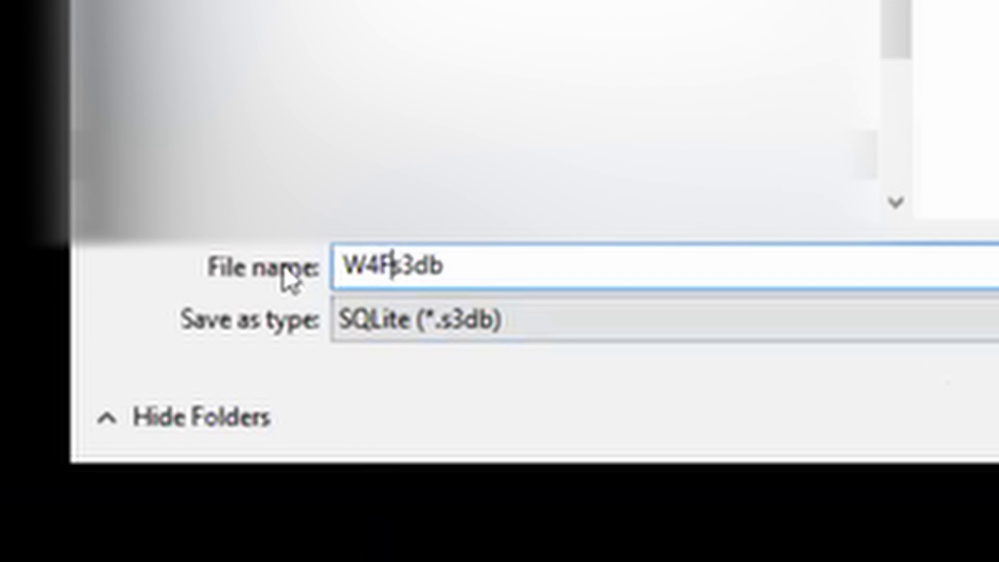
click(400, 266)
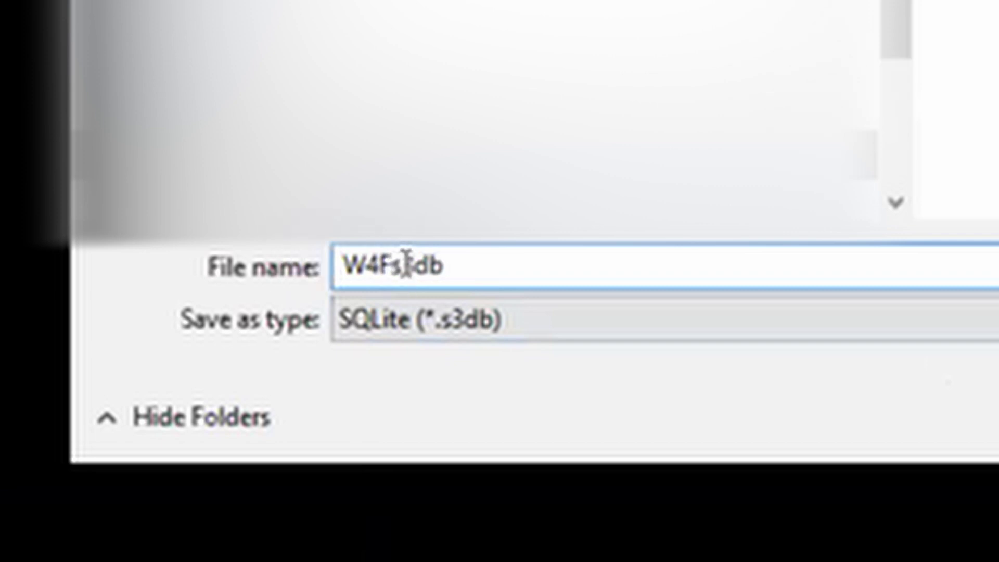
text(.)
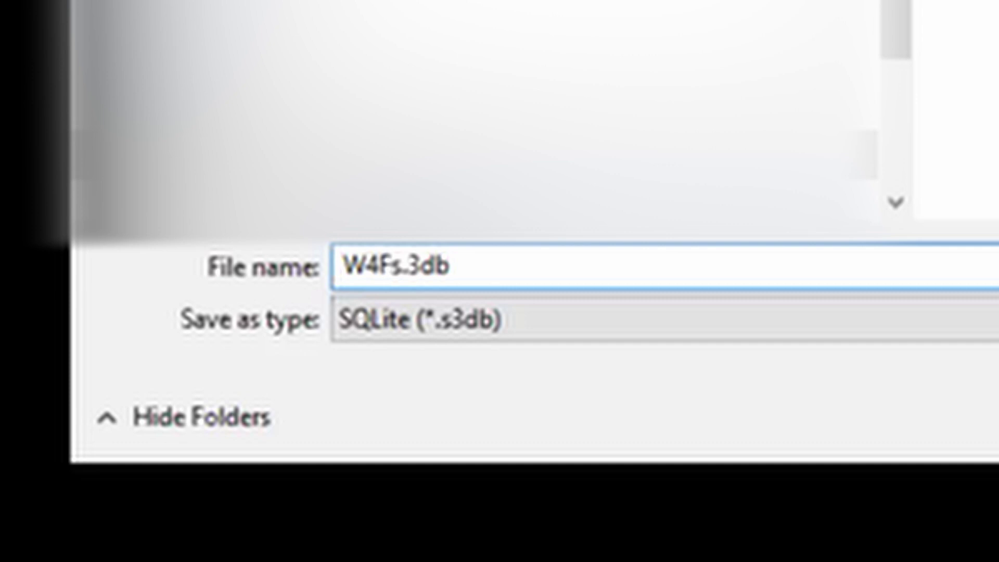
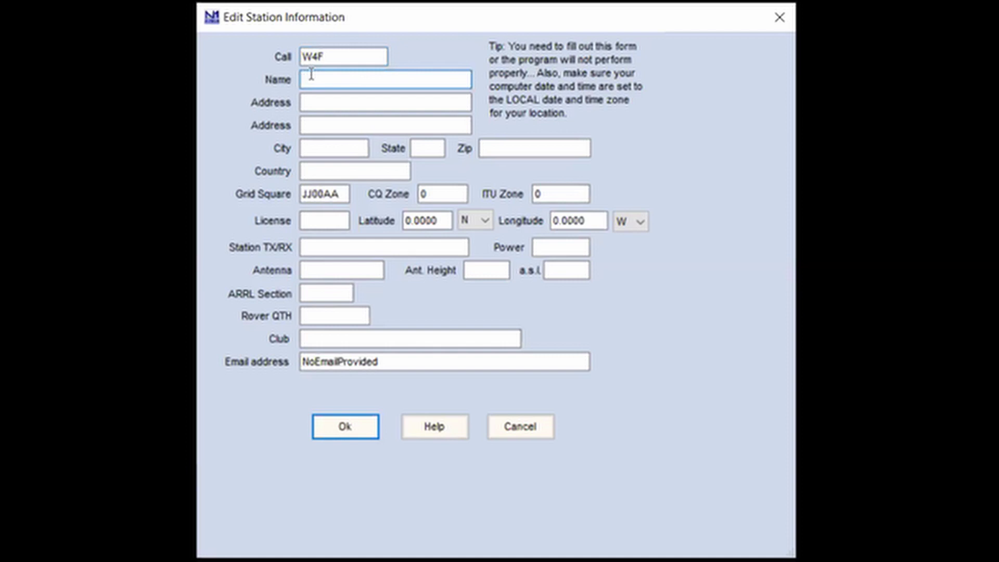
- Fill in the station information with the operator's full name, grid square FM18 and ARRL section VA, and save it
text(Doug Reece)
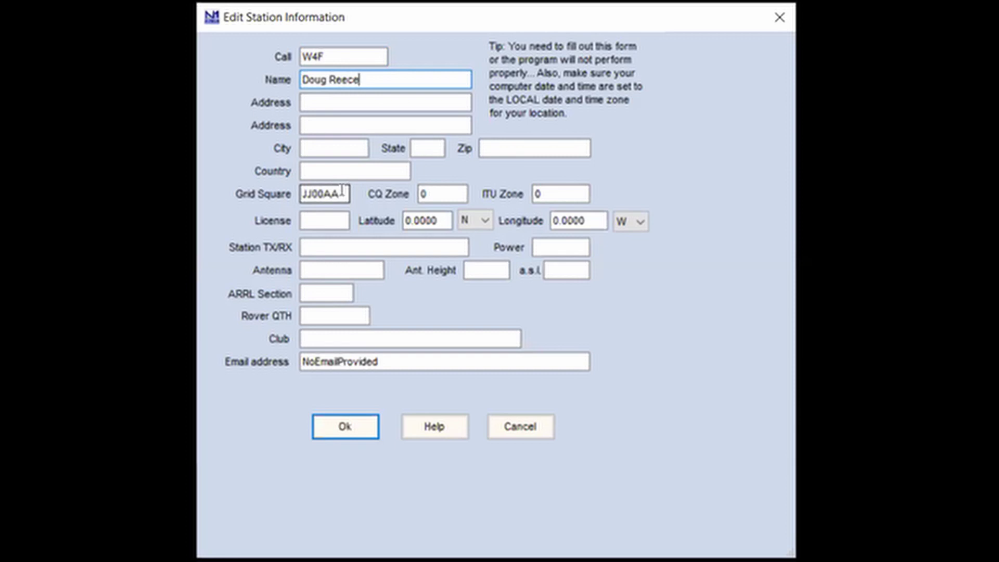
drag(345, 193, 222, 190)
text(FM18)
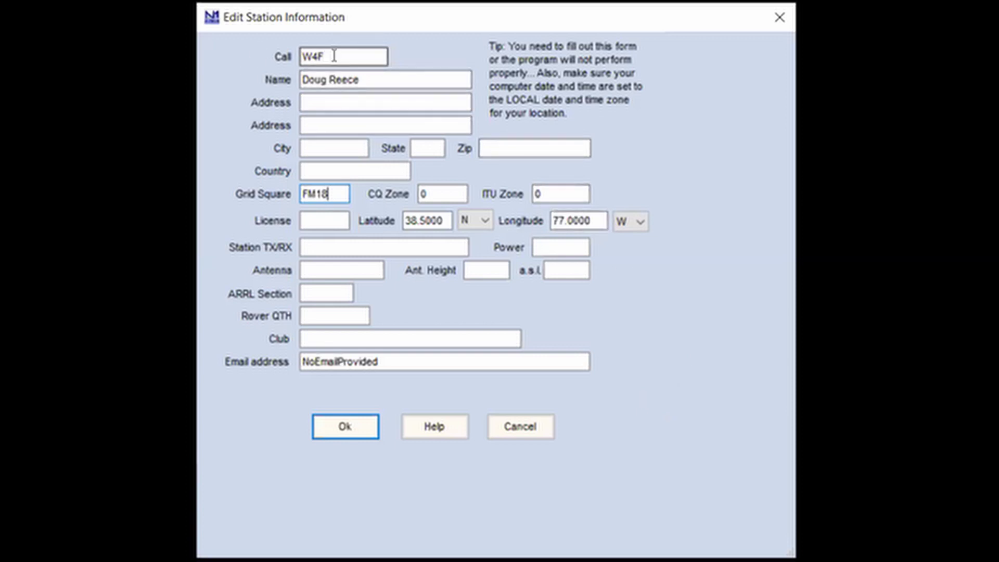
click(327, 293)
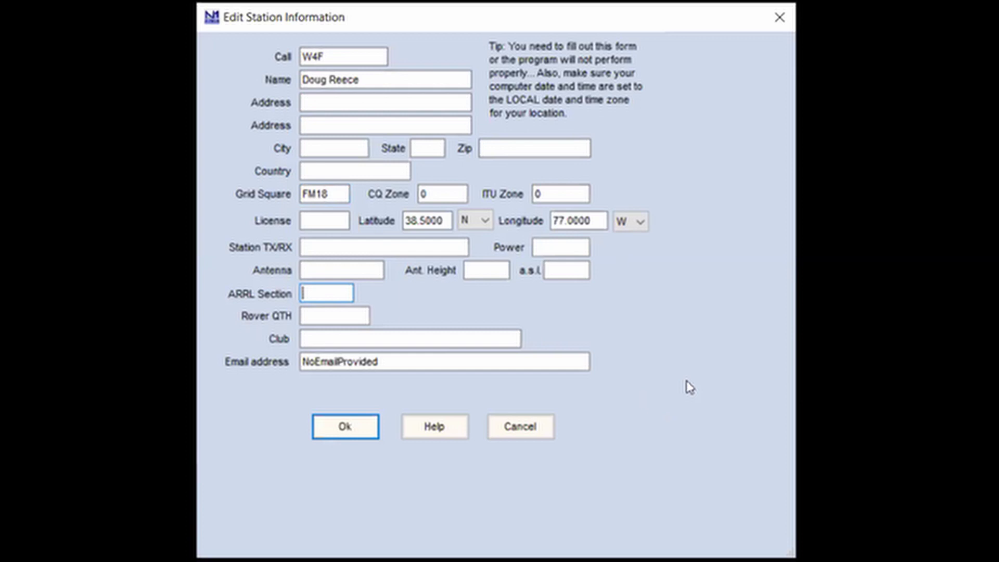
text(VA)
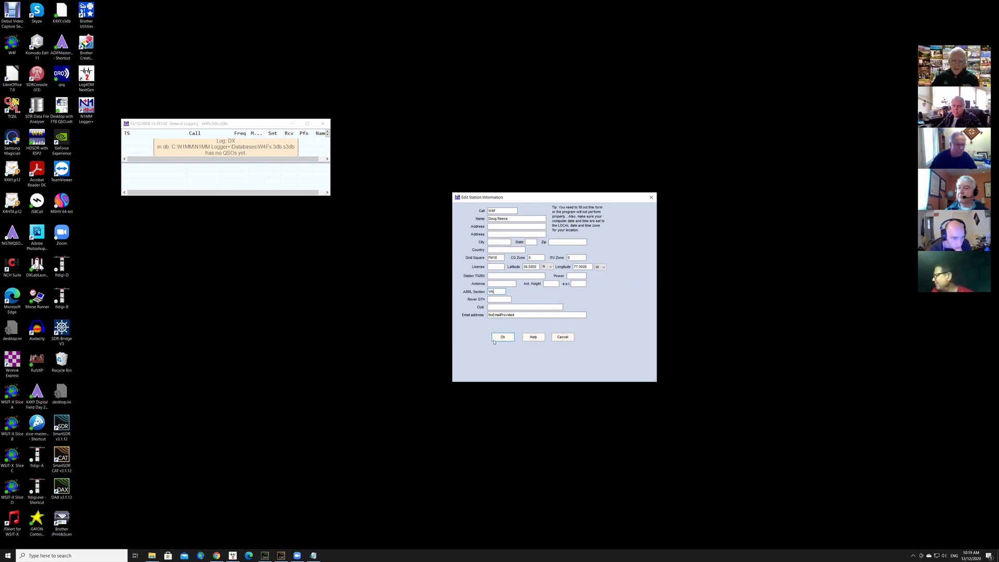
click(503, 337)
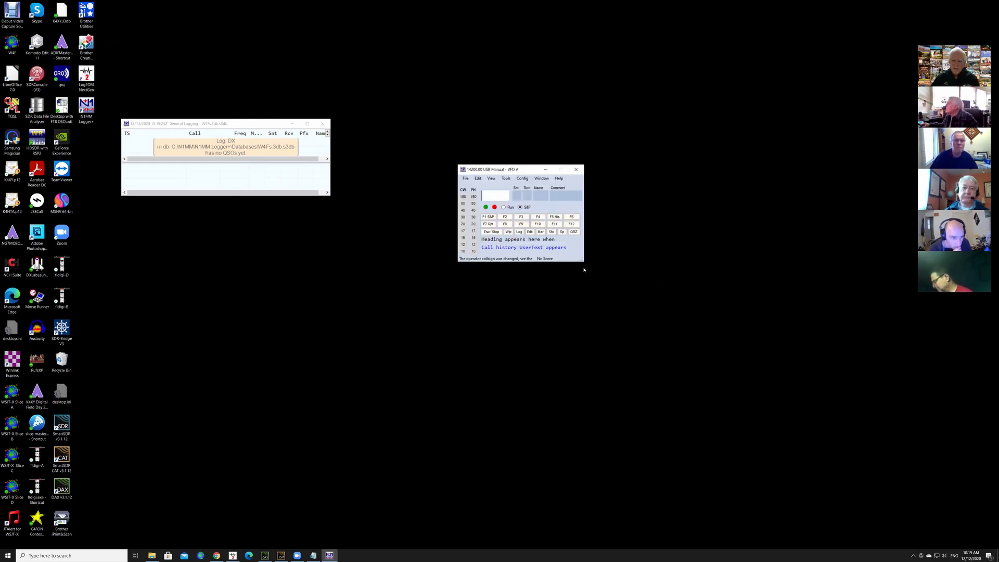
- Reopen the station data to review the saved entries, accept them and return to the callsign entry field
click(523, 179)
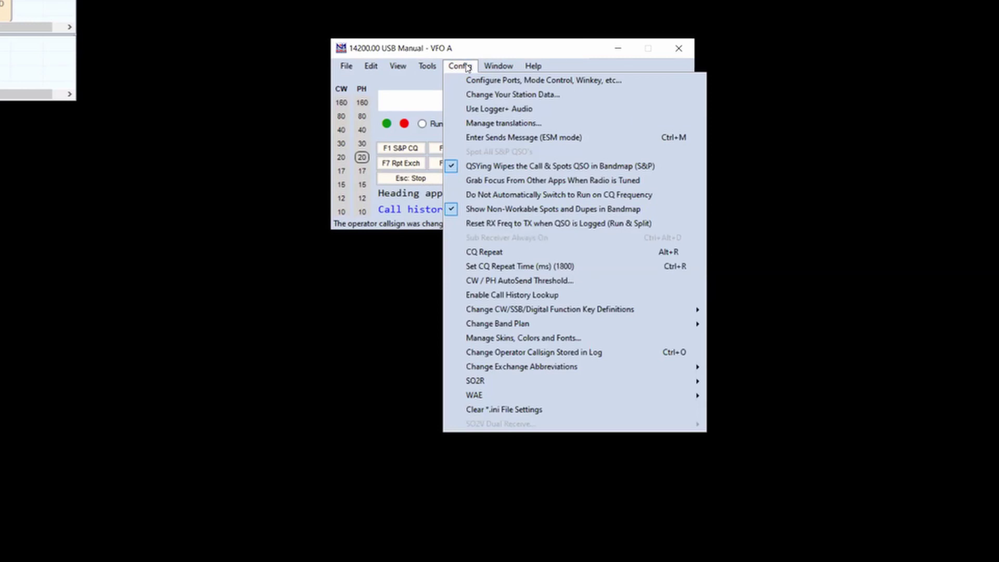
click(476, 94)
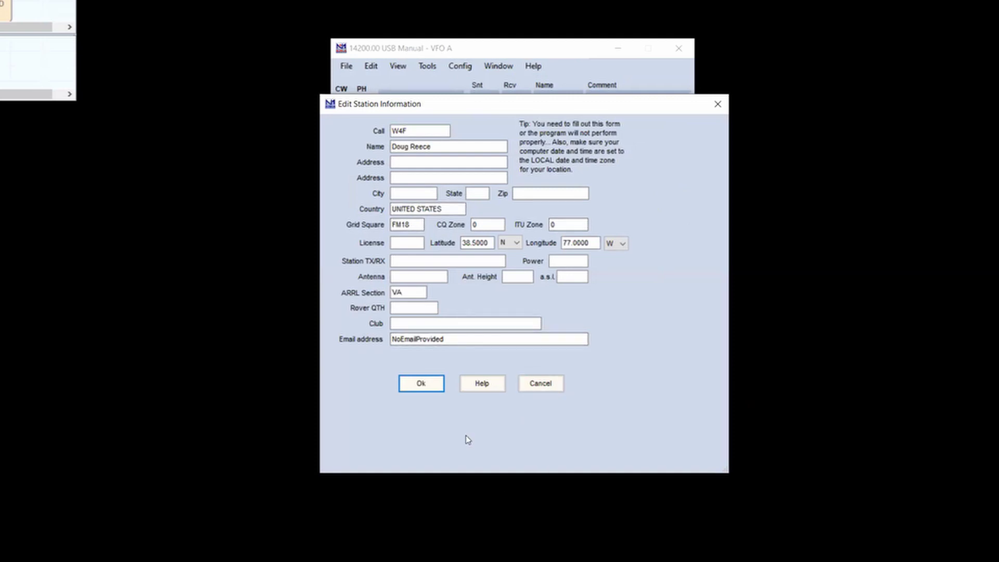
click(432, 386)
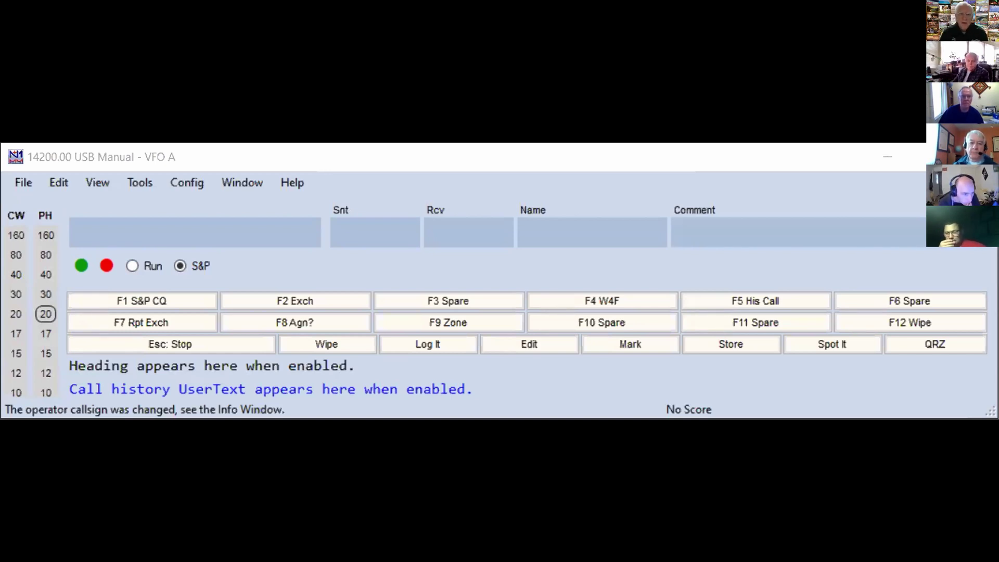
click(134, 220)
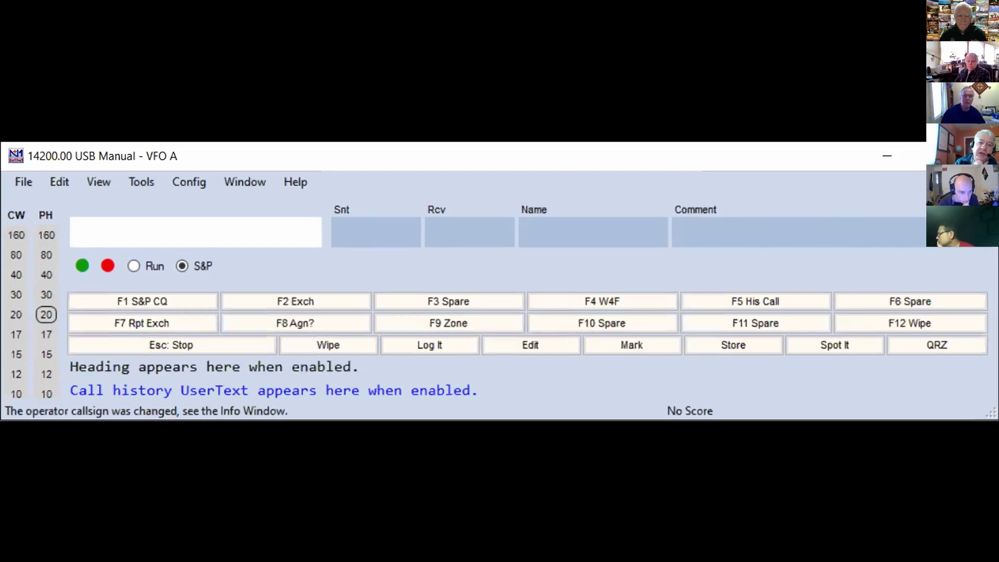
- Start a new log in the W4Fs.3db.s3db database and browse the available log types, keeping DX
click(19, 182)
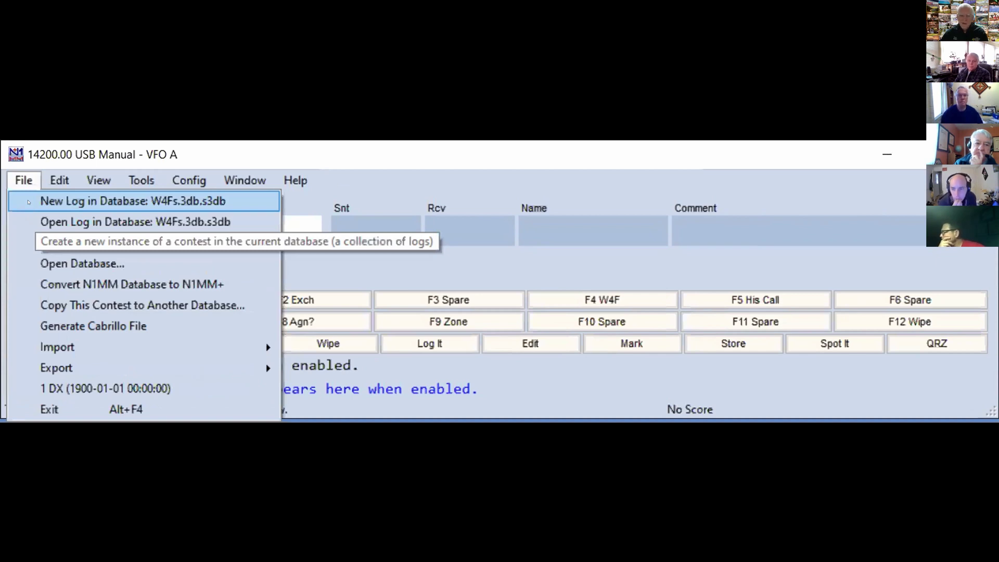
click(29, 202)
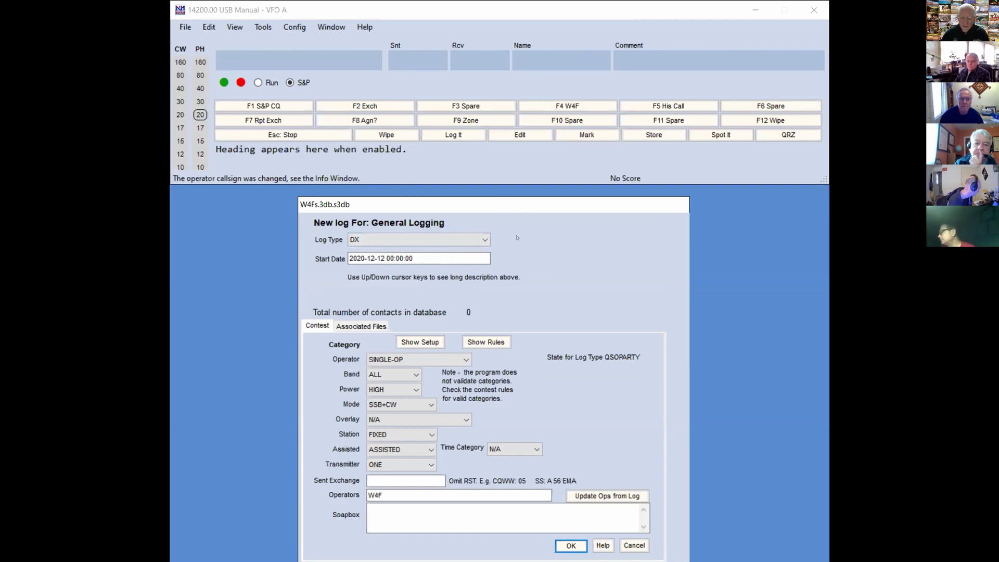
click(484, 238)
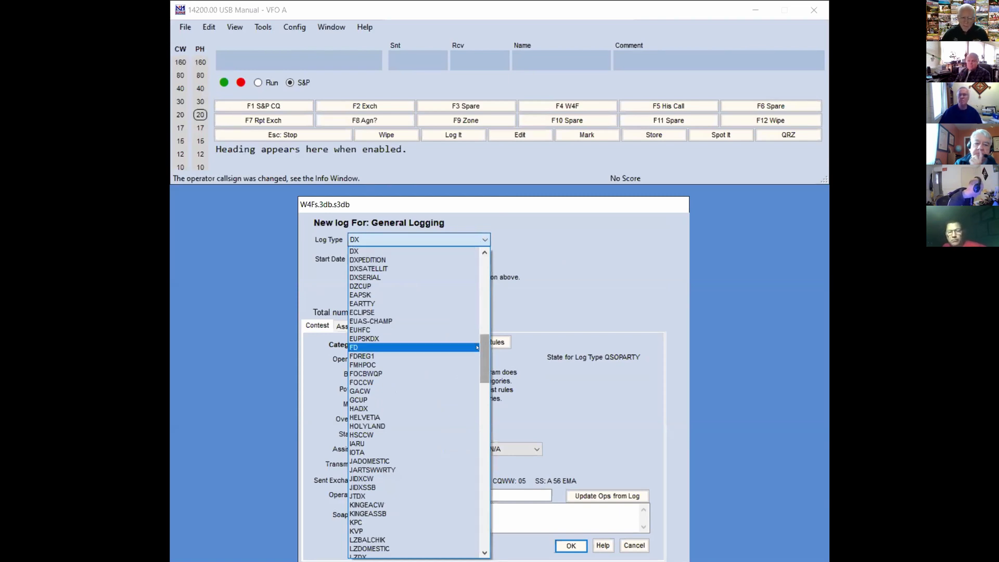
scroll(484, 348, down, 8)
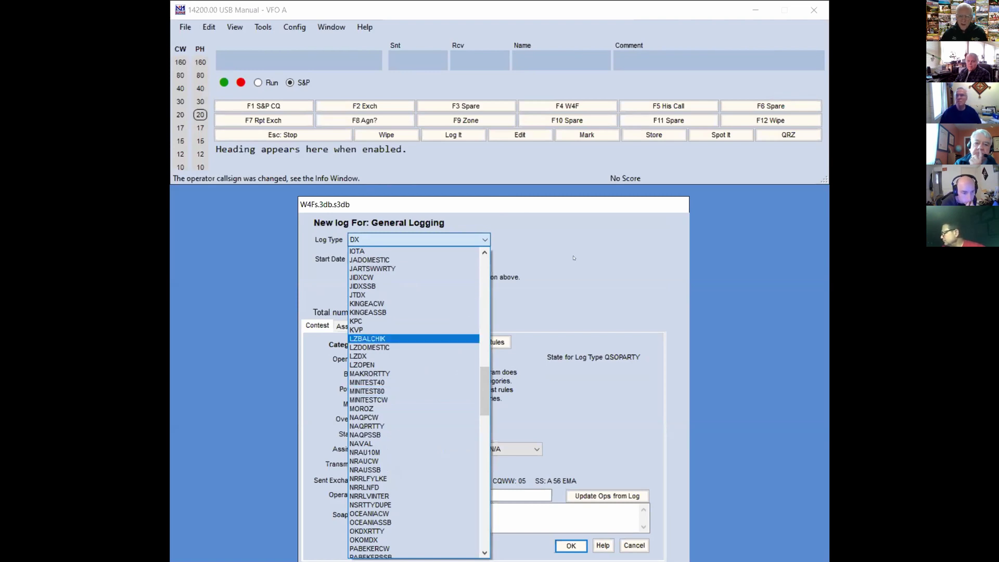
click(634, 267)
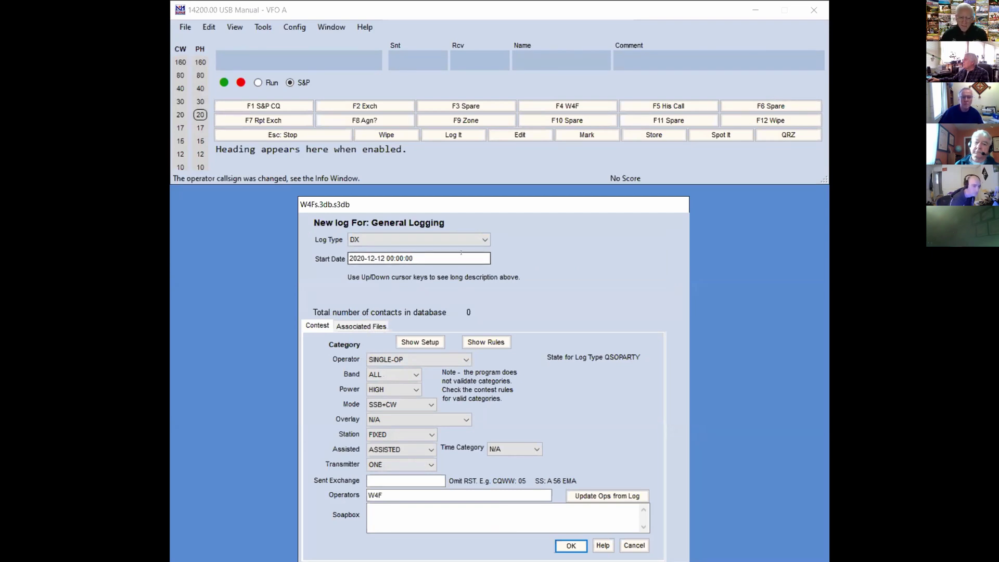
- Set the log's power category to LOW and review the mode and assisted options, keeping SSB+CW and ASSISTED
click(418, 389)
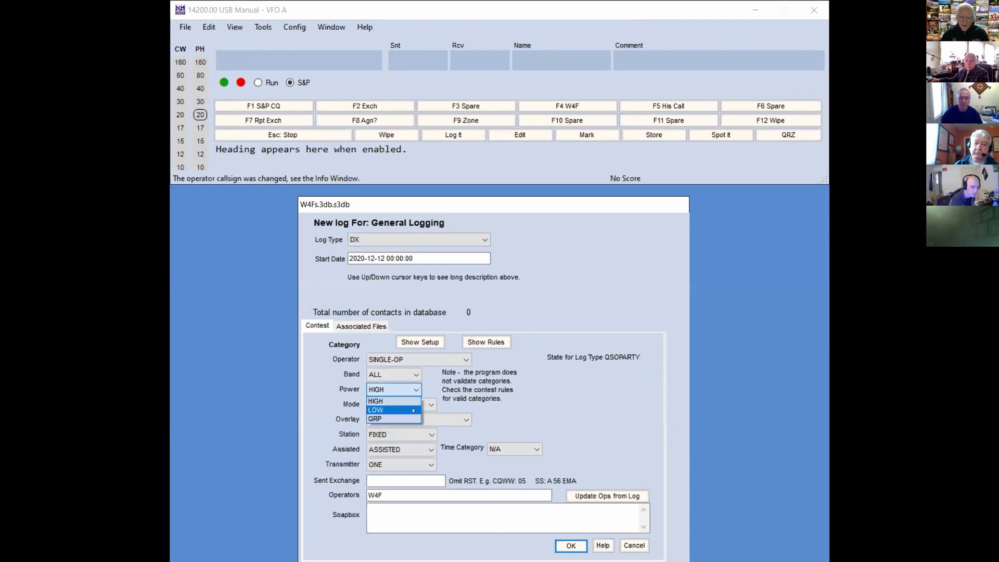
click(414, 410)
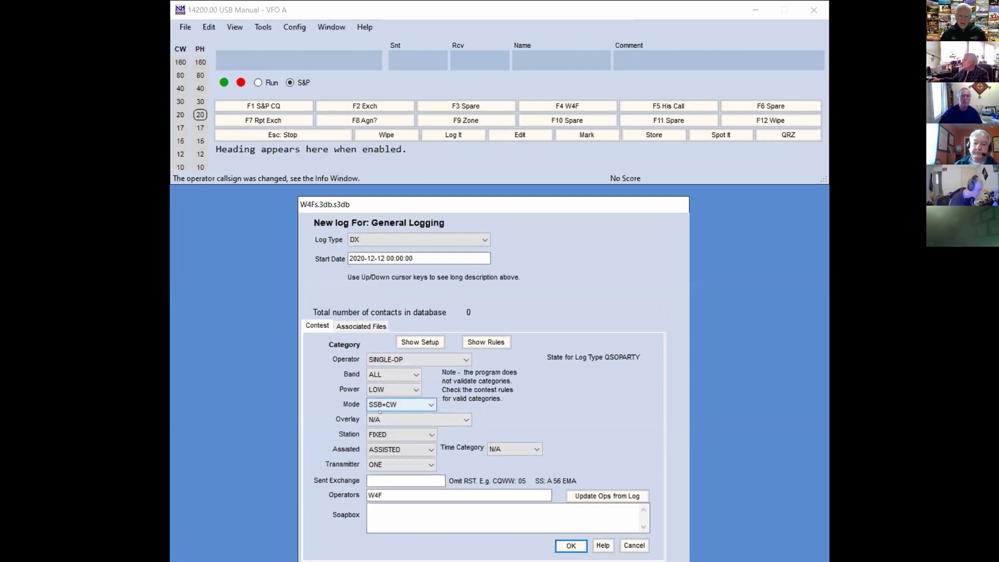
click(430, 405)
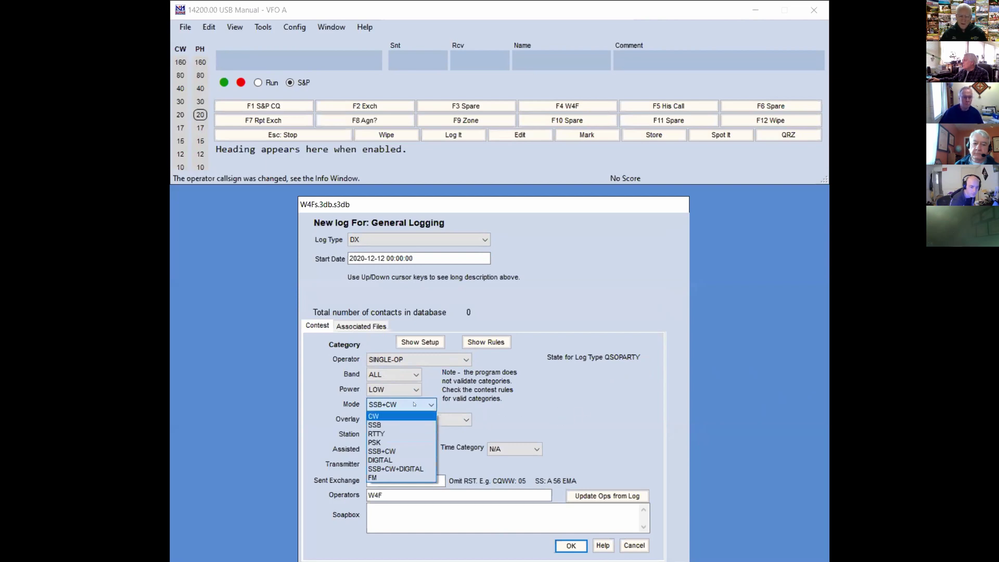
click(548, 410)
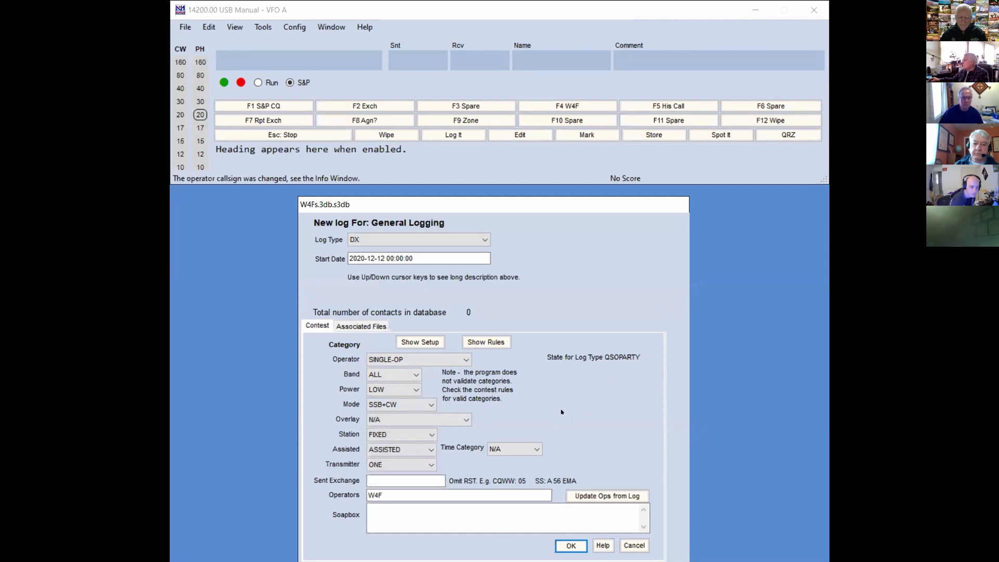
click(431, 451)
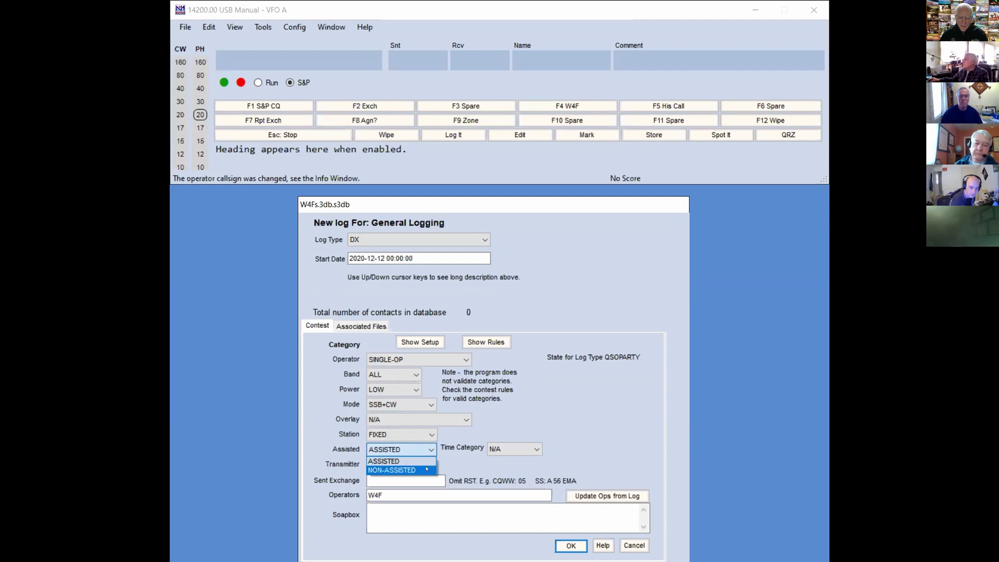
key(Escape)
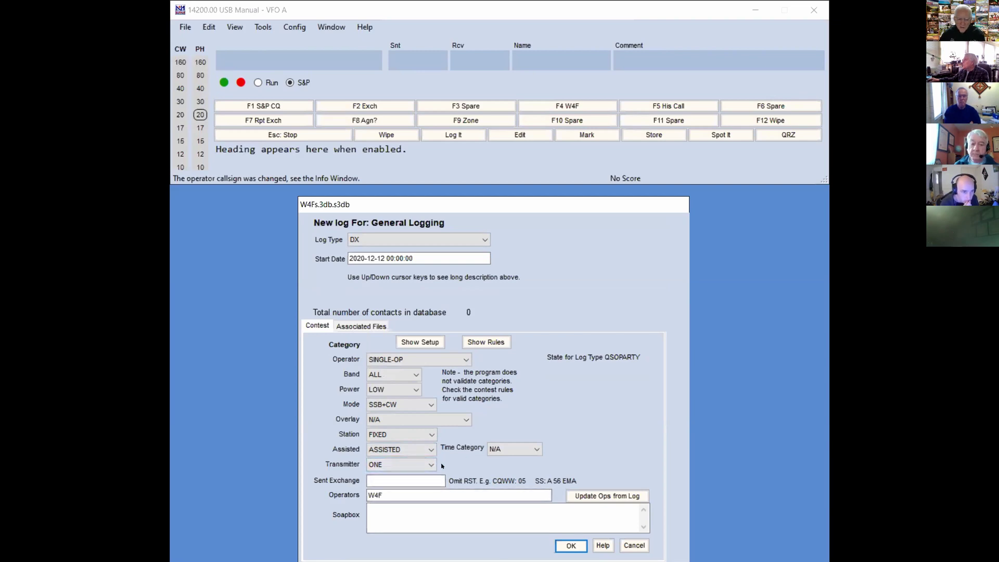
- Set the log's operator to AK4AO and create the new DX log
double_click(390, 491)
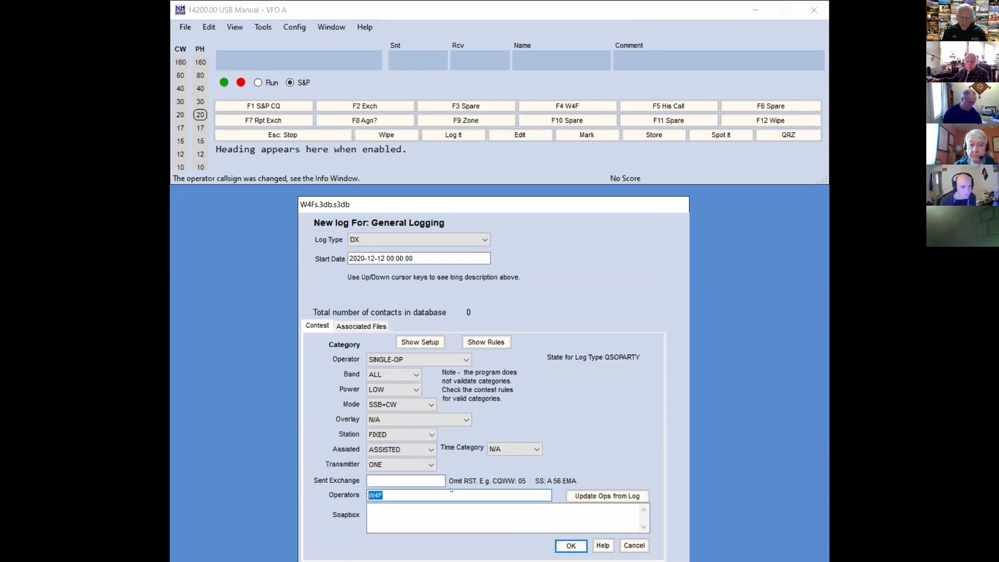
text(AK4AO)
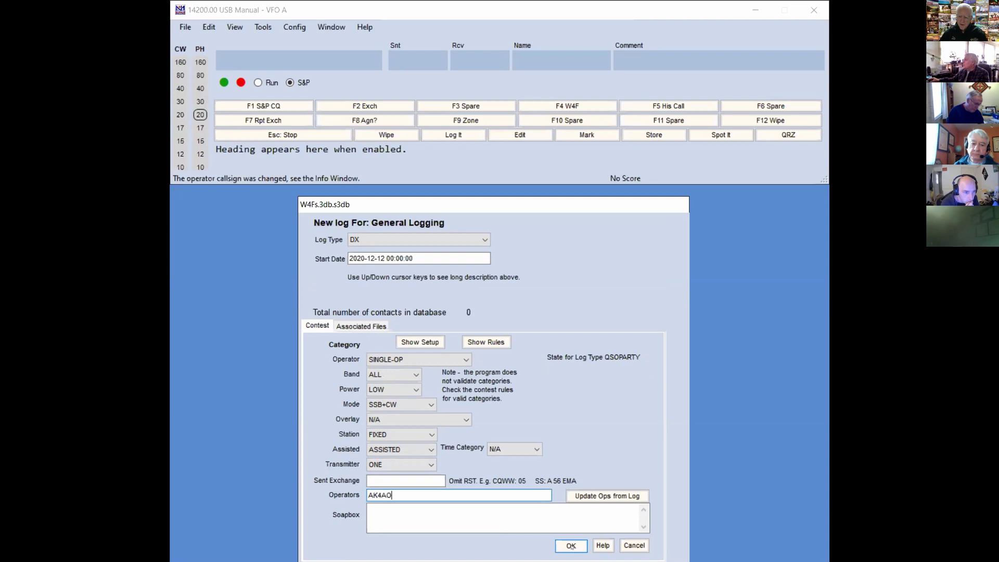
click(571, 546)
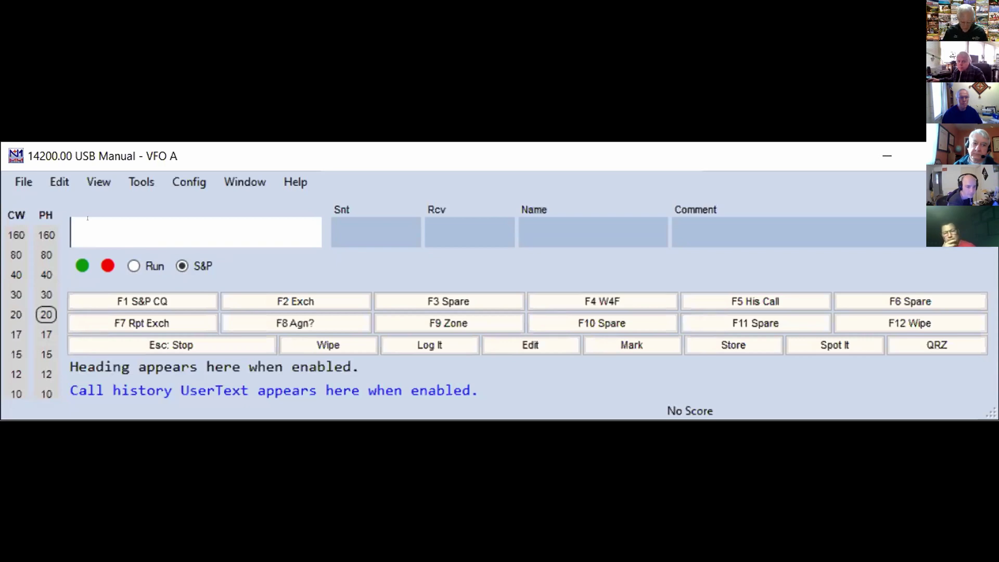
- Enter callsign W2WCM for a new contact and fill in the default 59 sent and received reports
text(W)
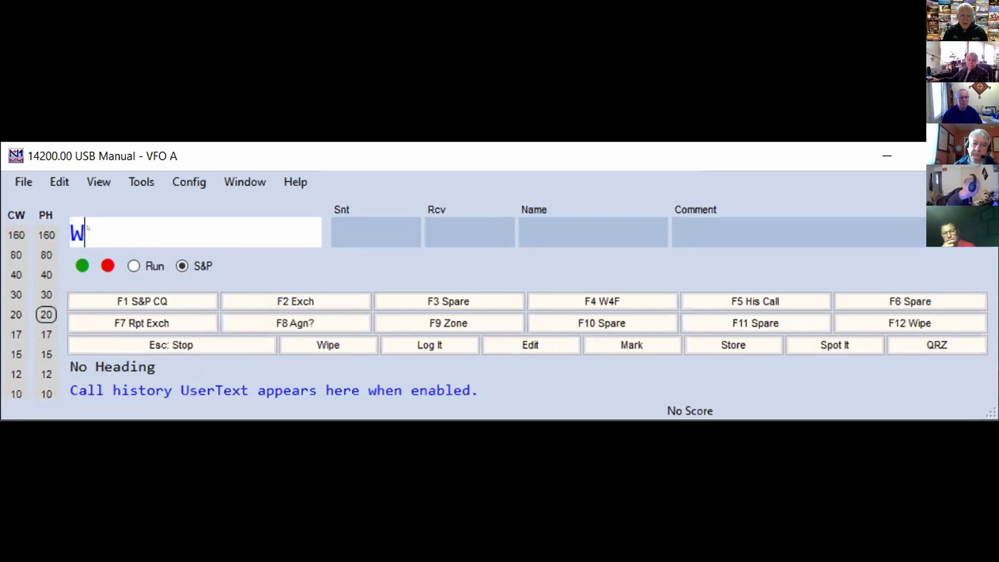
text(2WCM)
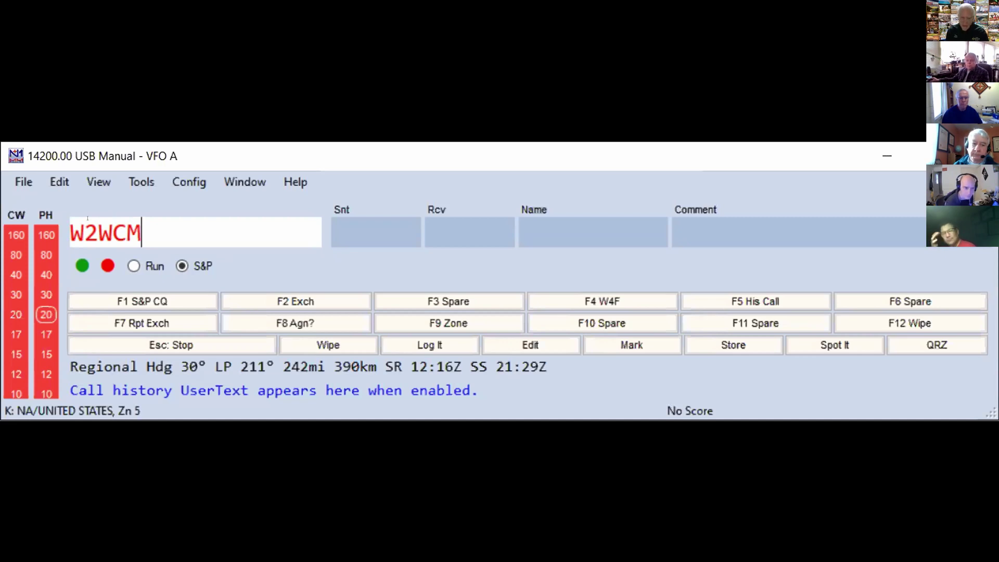
key(space)
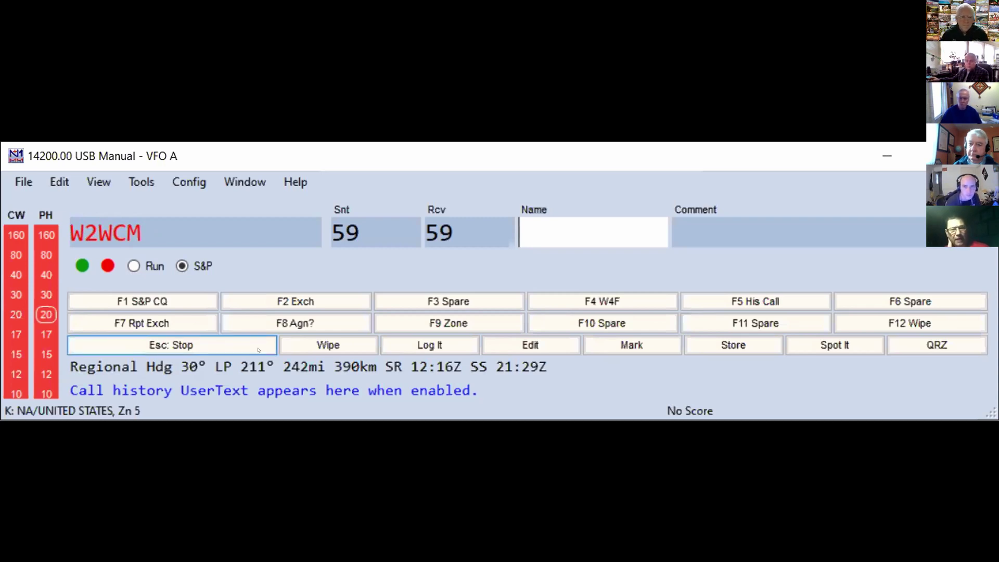
click(26, 182)
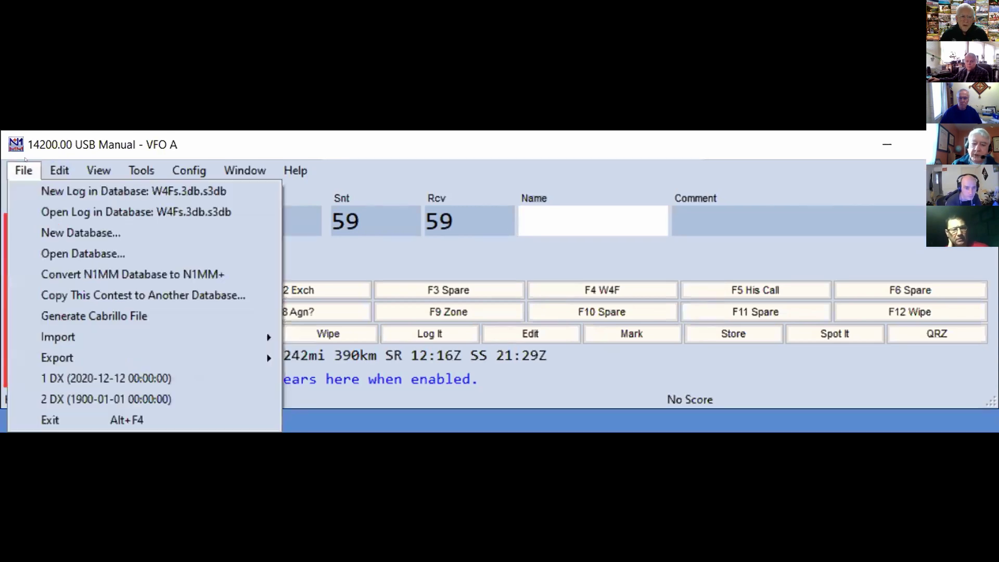
click(189, 170)
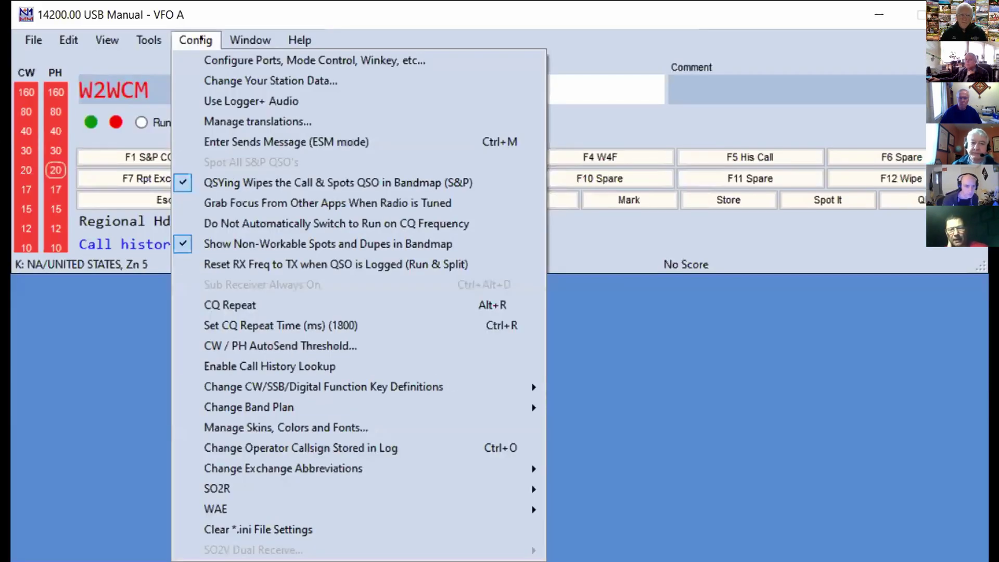
key(Escape)
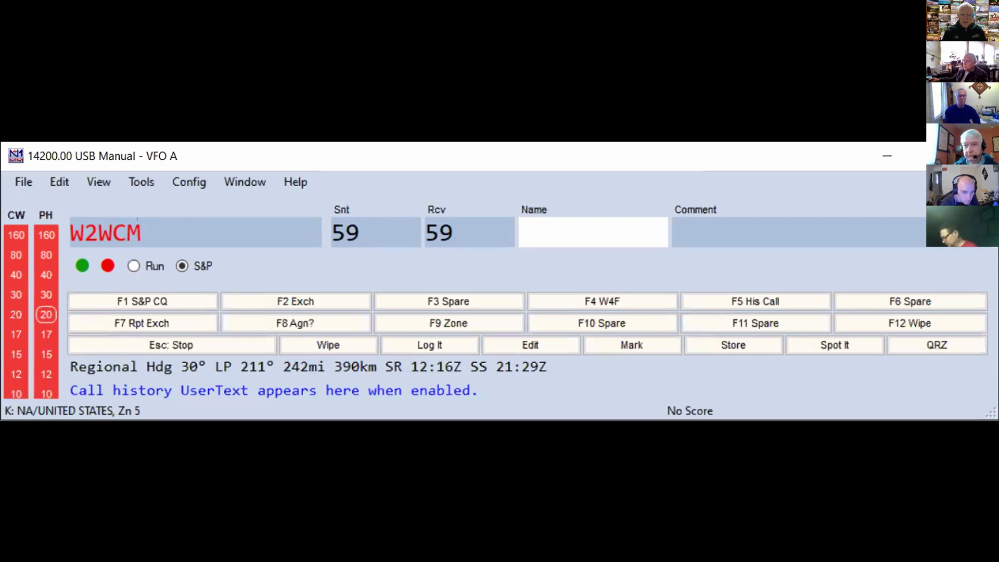
click(296, 181)
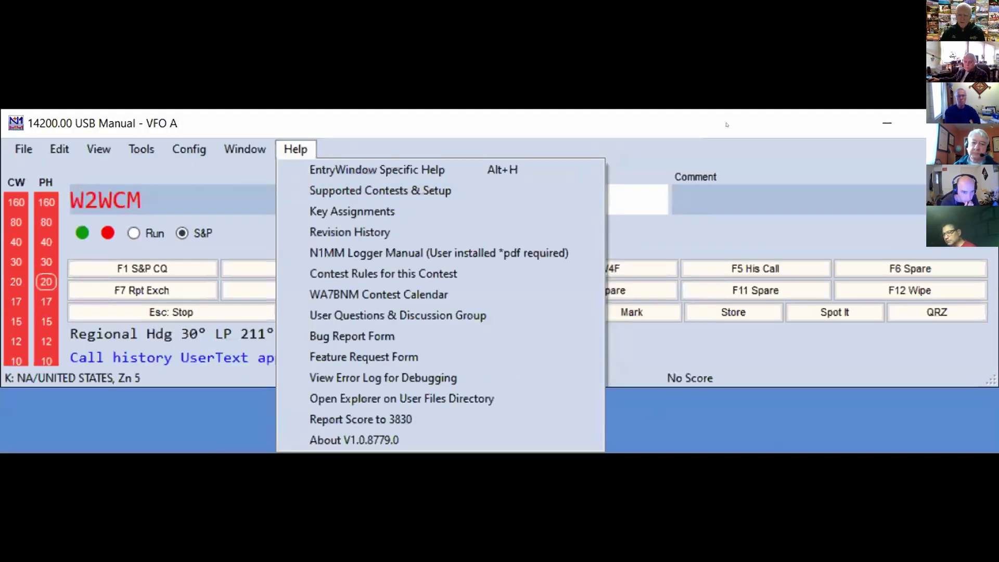
key(Escape)
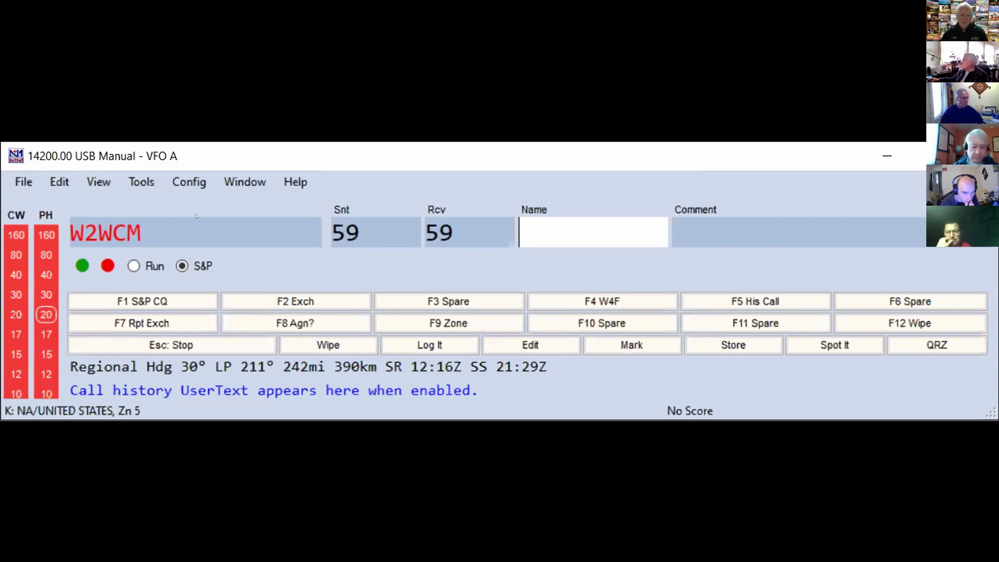
click(163, 219)
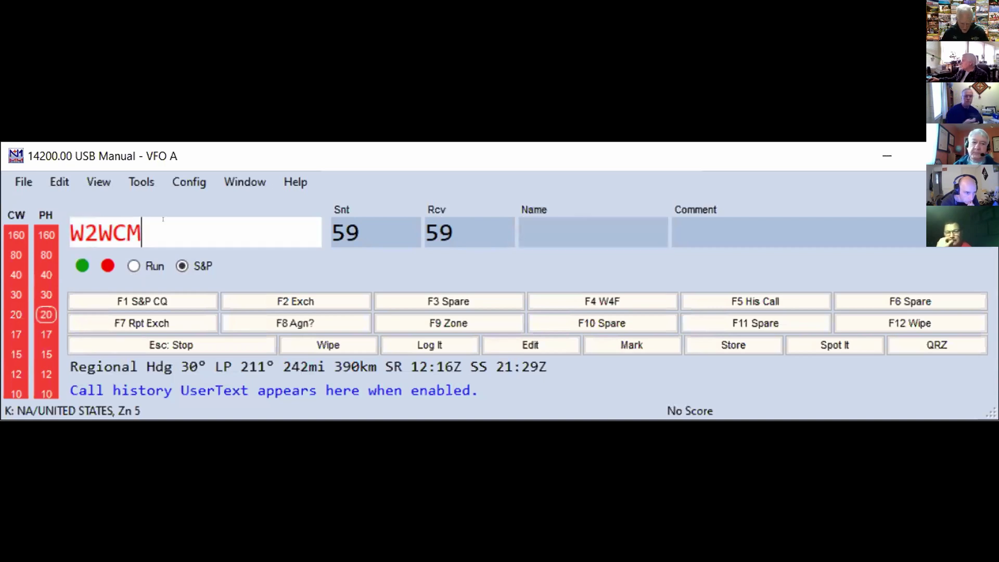
key(Tab)
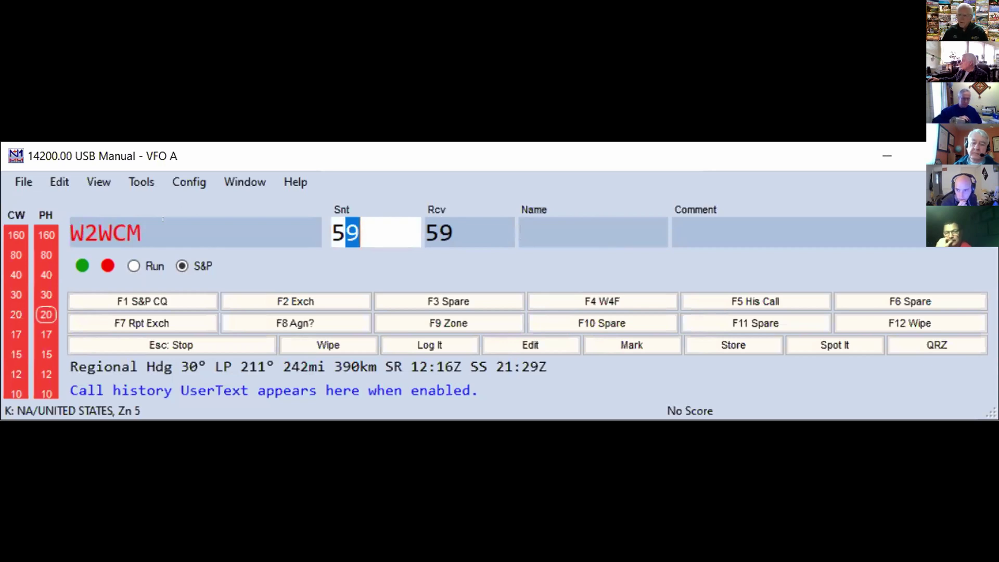
key(Tab)
key(Tab)
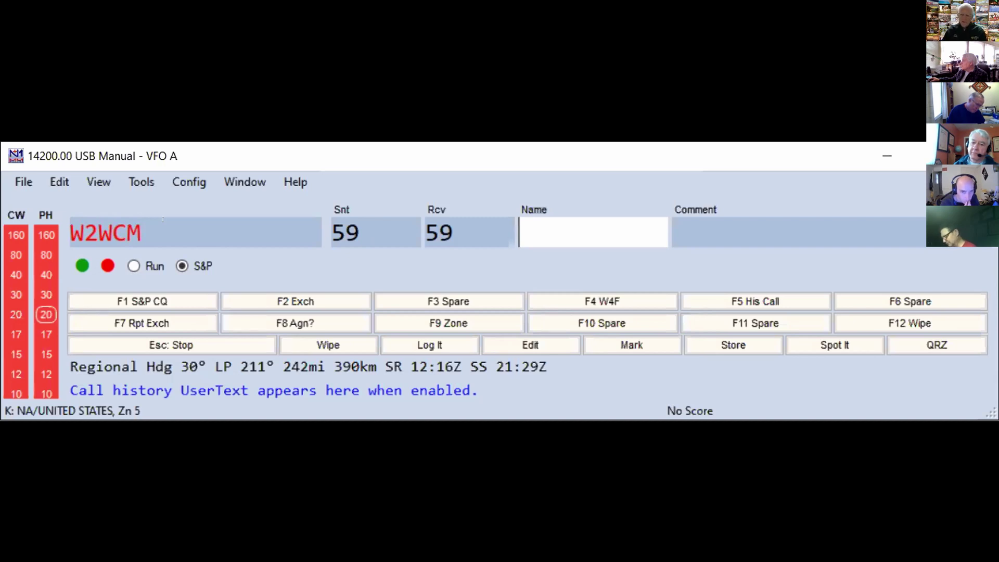
key(Return)
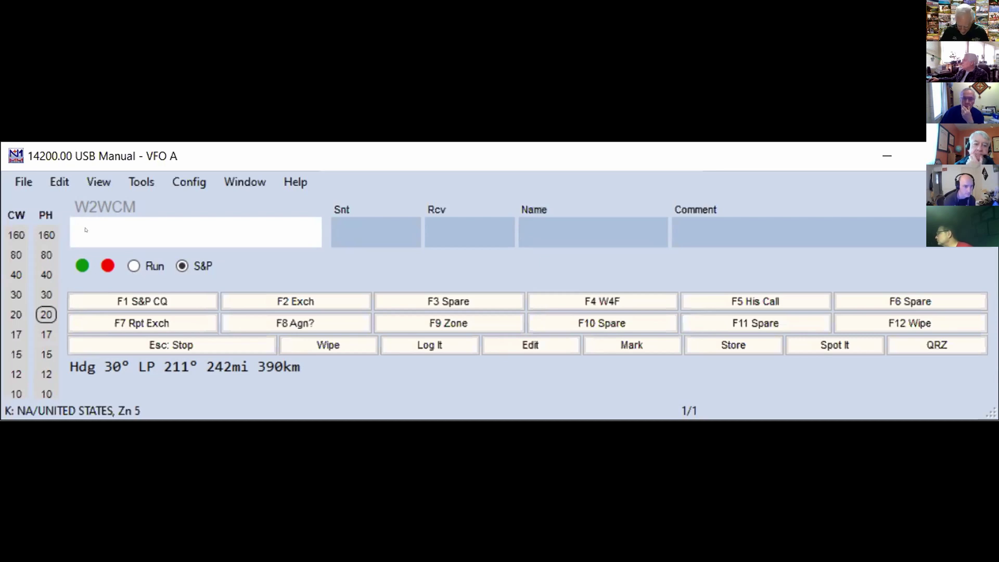
text(K6BFA)
key(space)
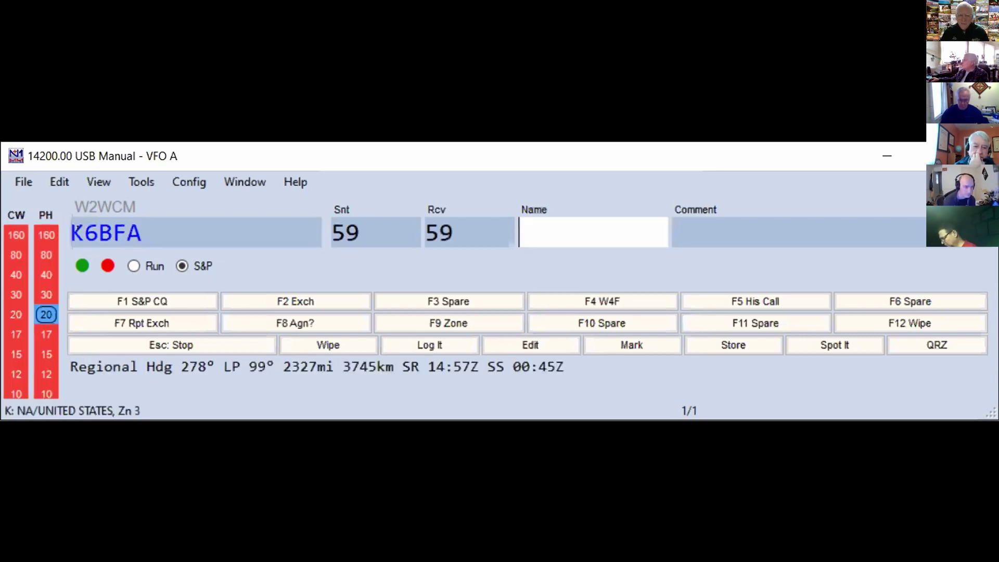
key(Return)
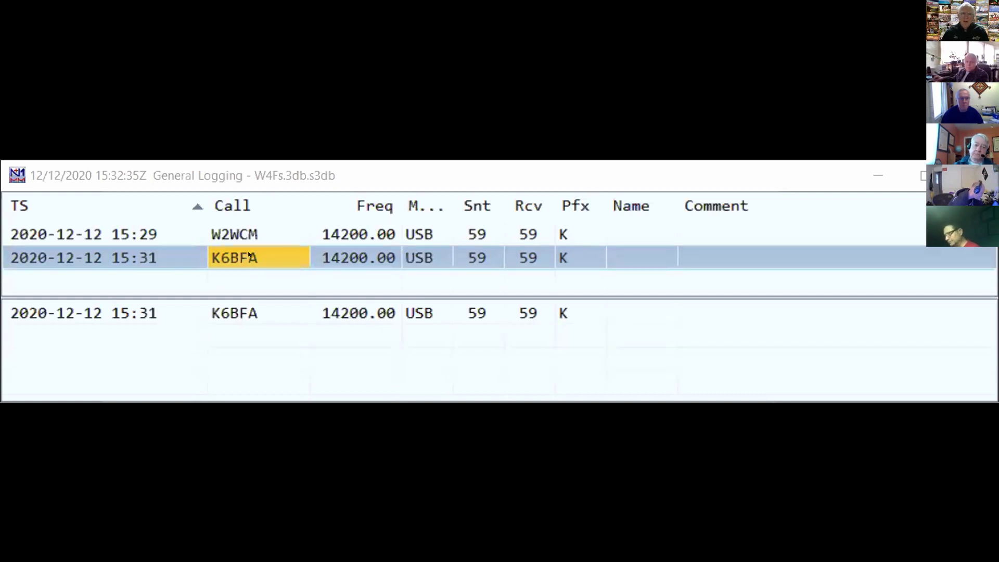
double_click(249, 256)
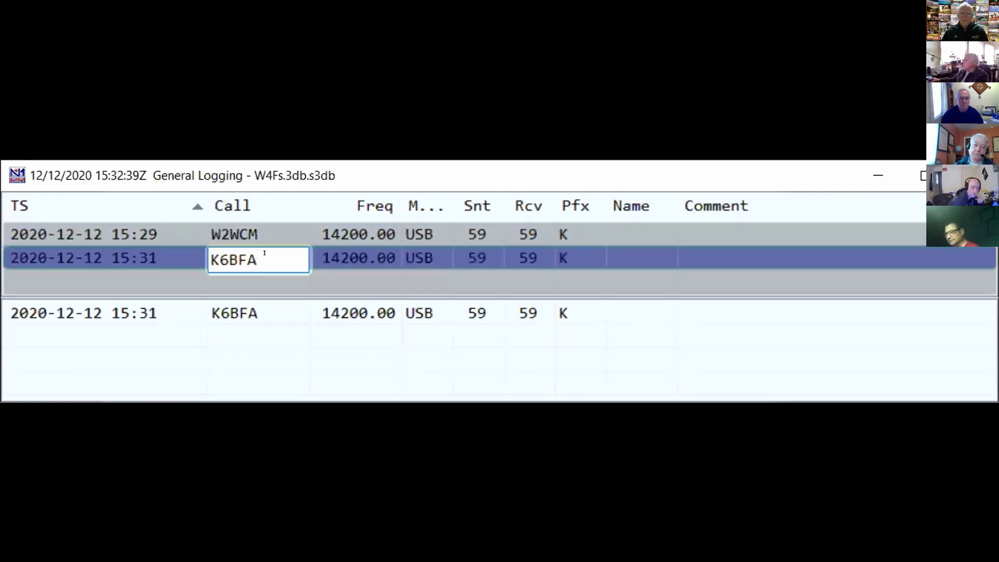
key(Left)
key(BackSpace)
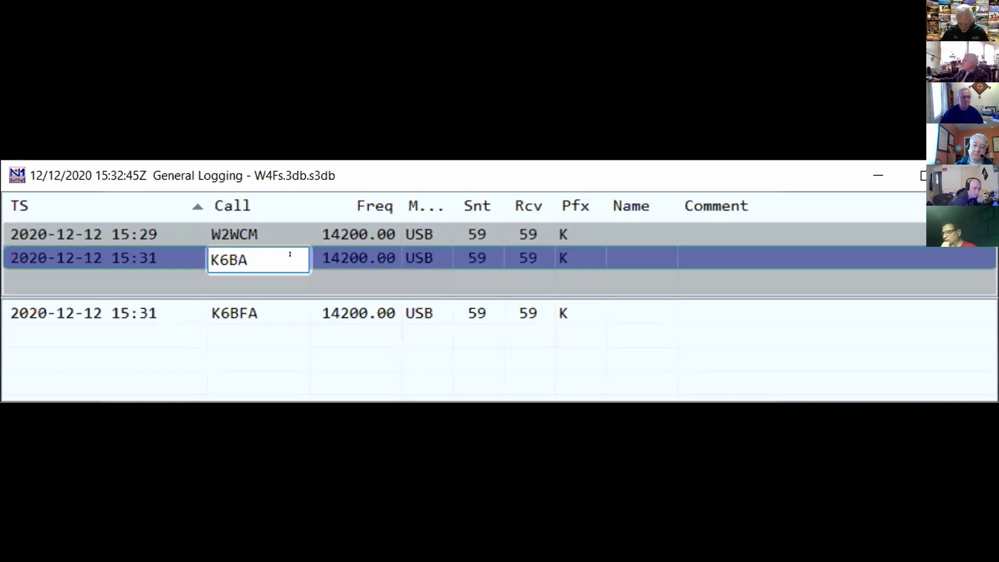
text(X)
key(Return)
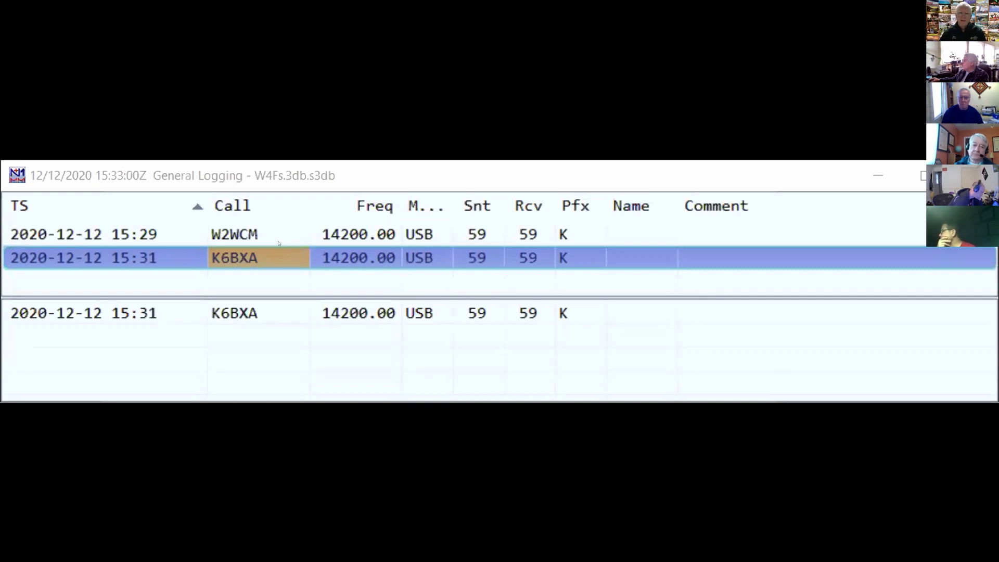
right_click(279, 245)
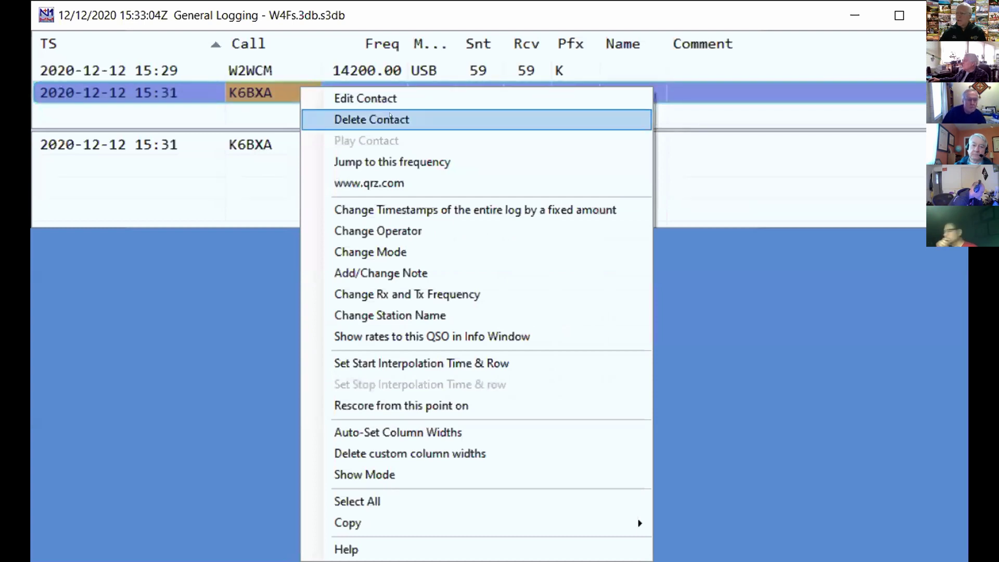
click(390, 117)
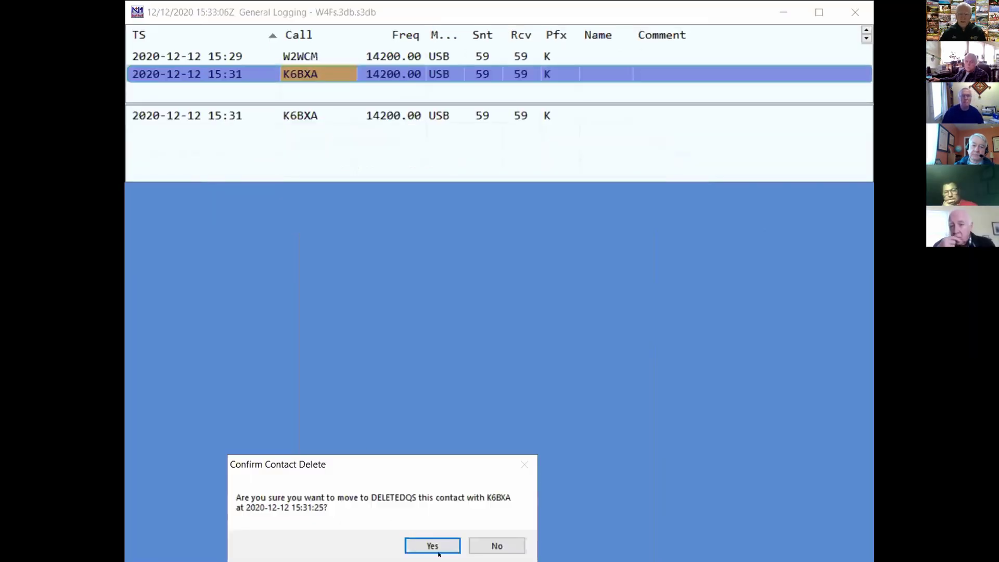
click(422, 545)
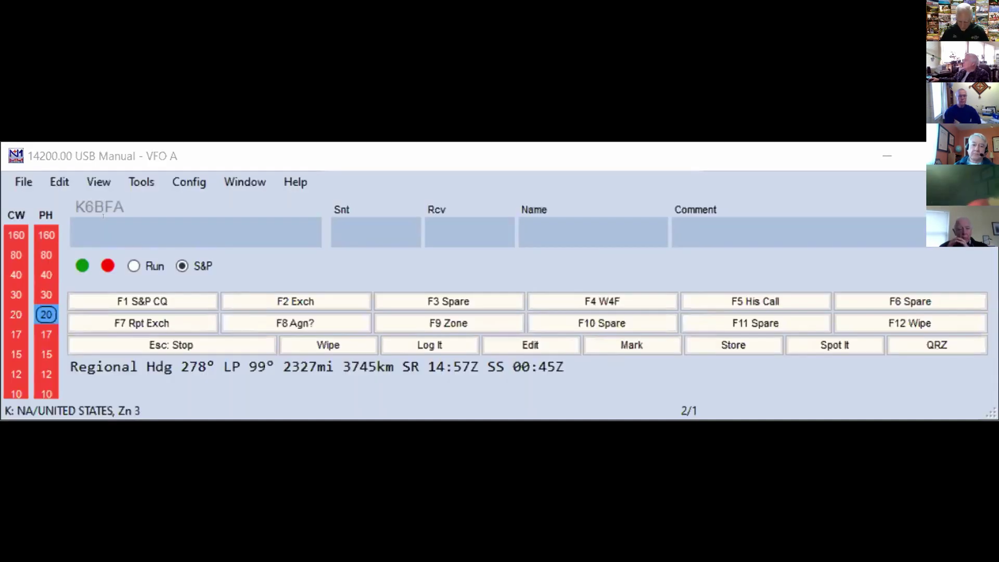
click(112, 219)
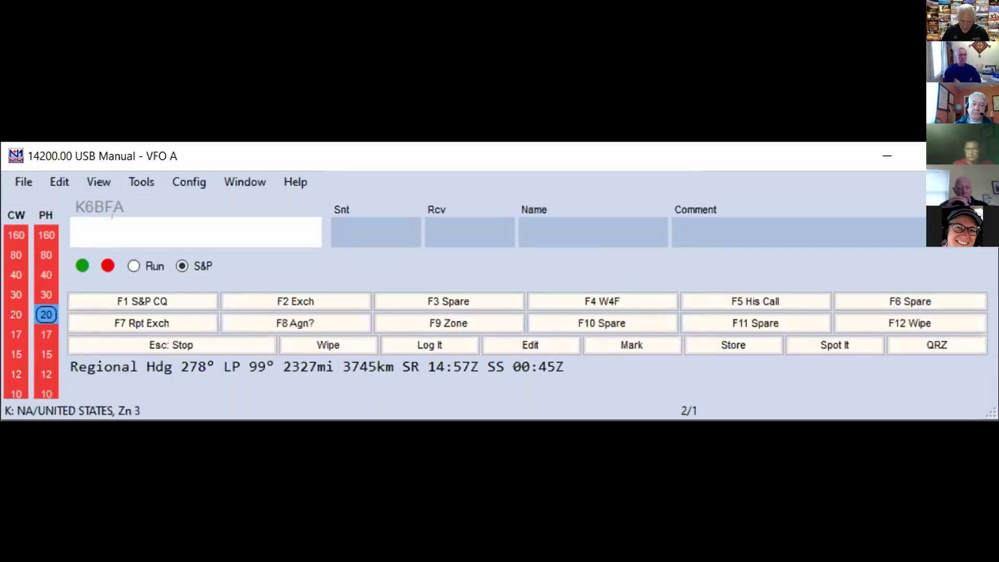
- Erase all contacts from the DX log with the WIPELOG command in the callsign field and confirm the erasure
text(WI)
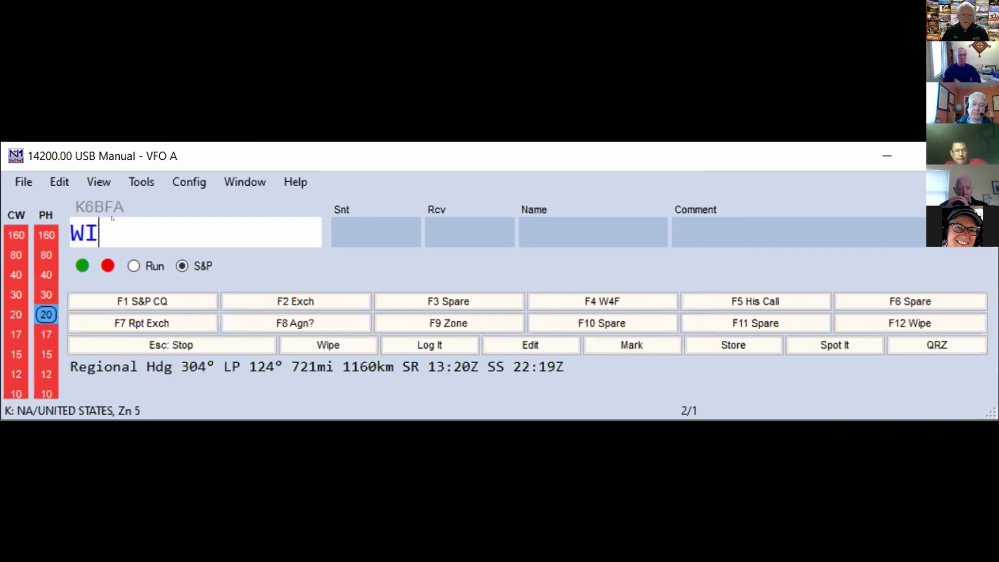
text(PELOG)
key(Return)
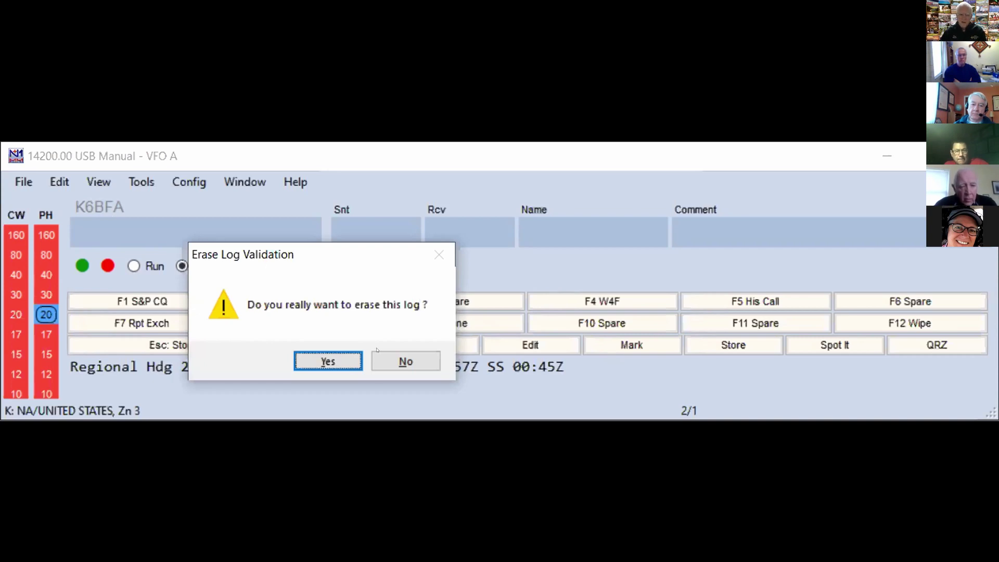
click(333, 360)
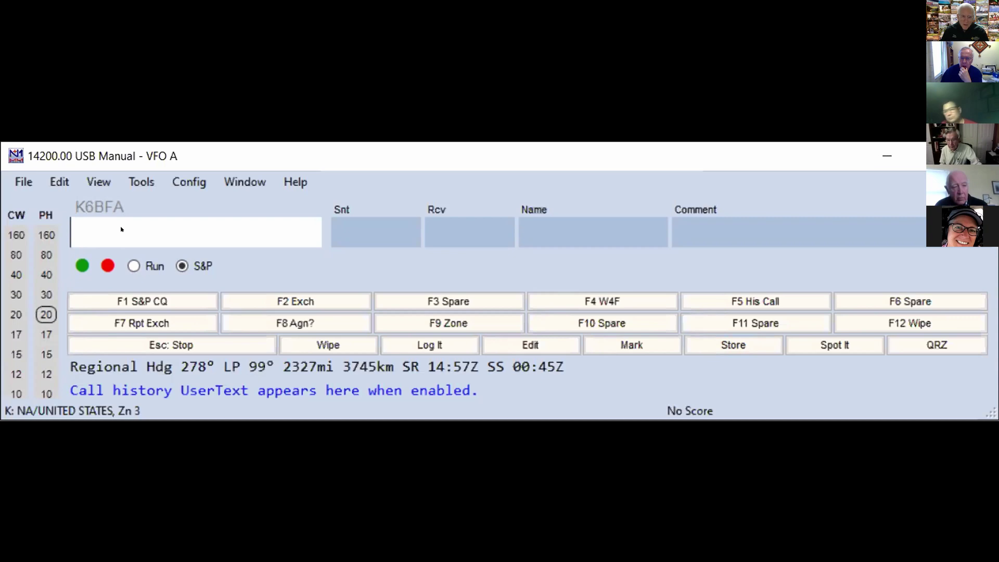
- Run the WIPELOG command once more on the emptied log and confirm the erasure
text(WIPELOG)
key(Return)
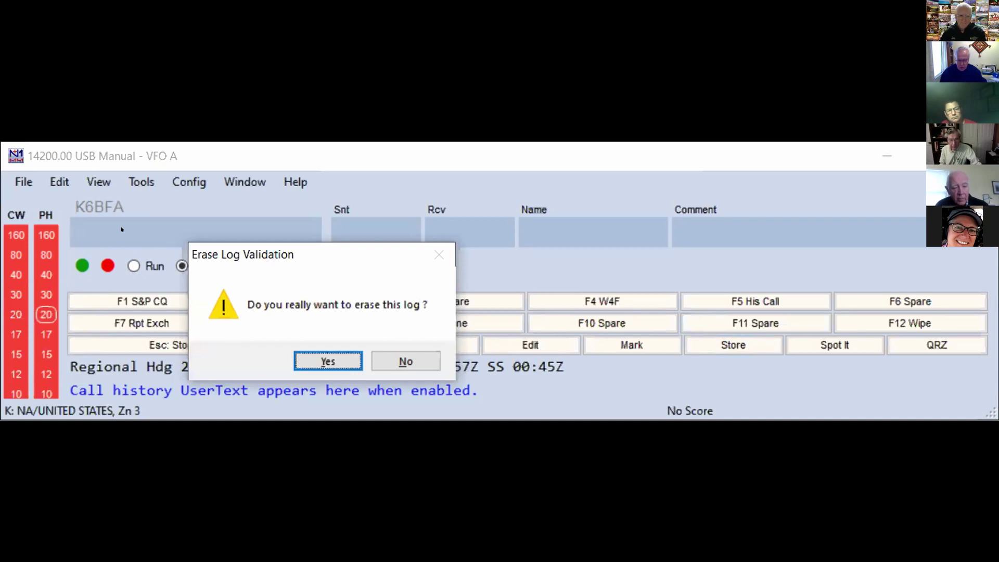
key(Return)
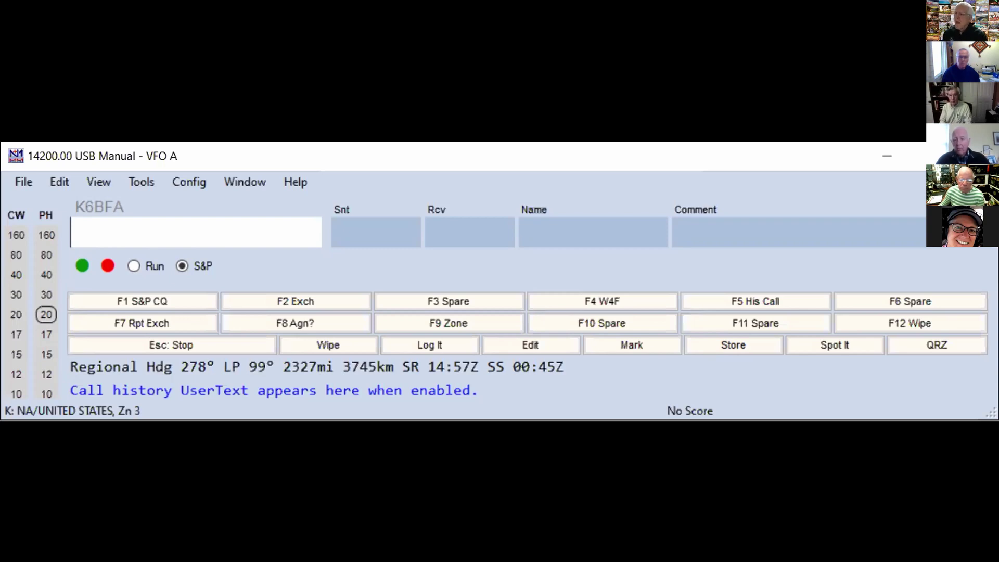
- Try to export the emptied log to an ADIF file
click(17, 181)
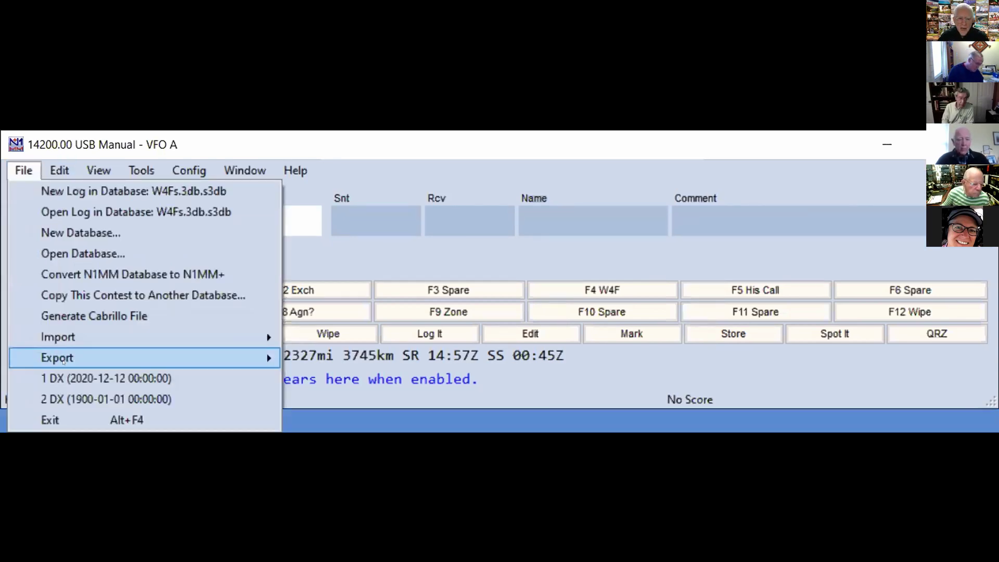
mouse_move(172, 340)
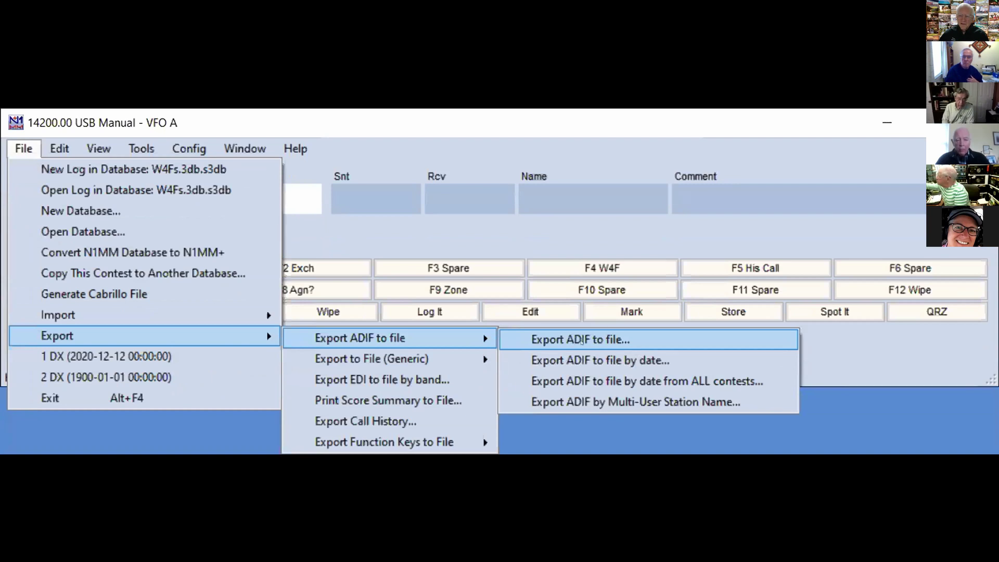
click(569, 342)
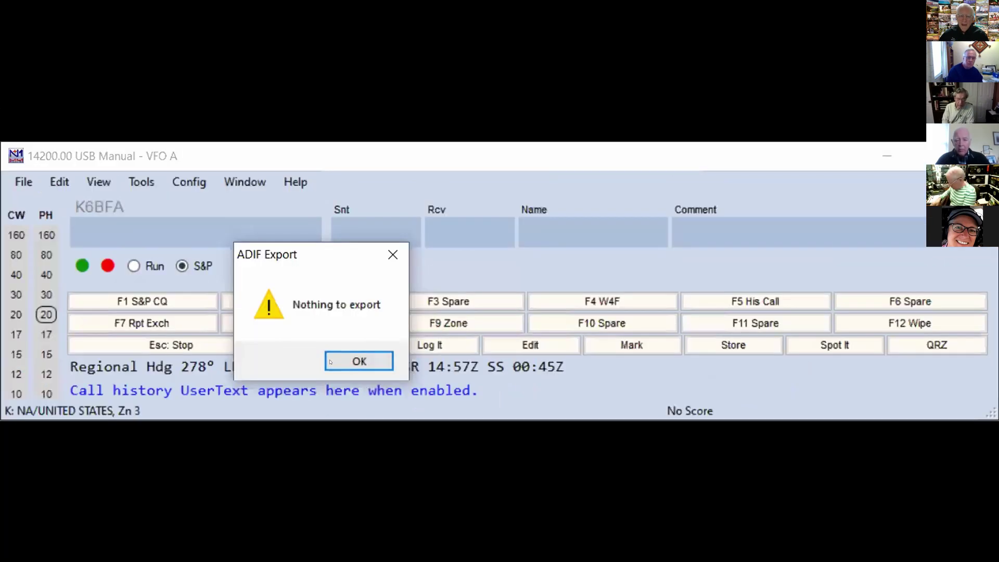
click(358, 361)
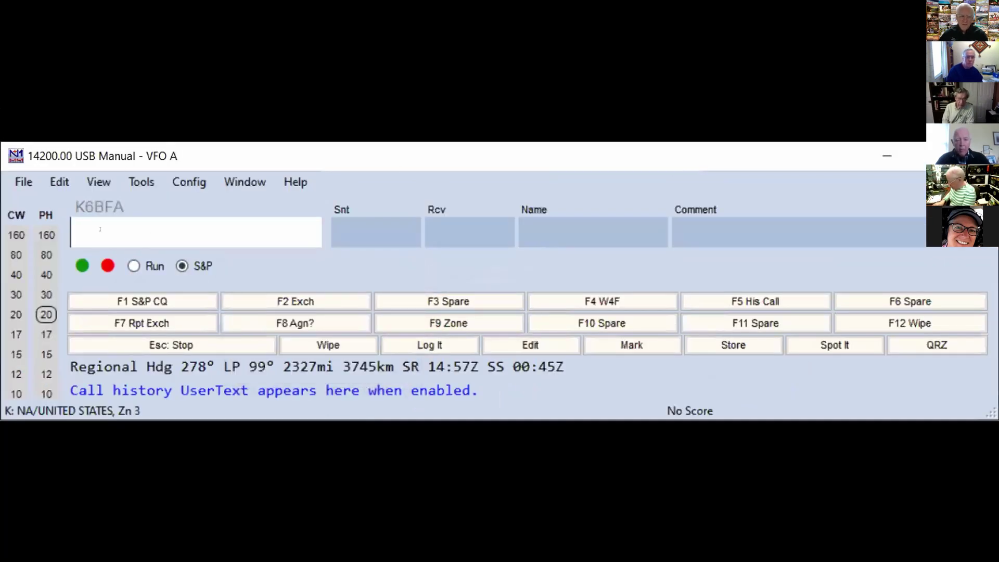
- Log a contact with callsign K1ABC and export the log as W4F.adi to the ExportFiles folder
text(K1ABC)
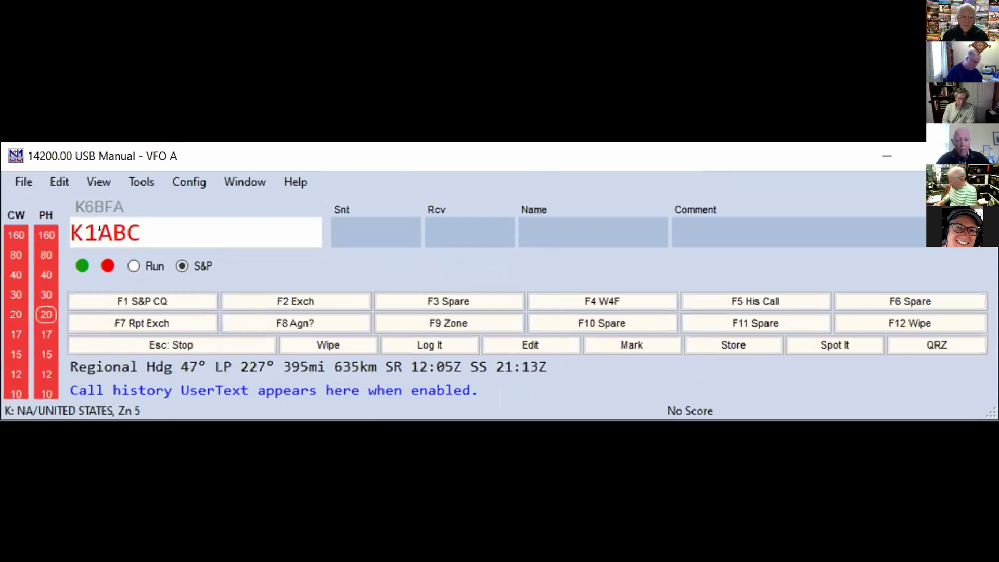
key(Return)
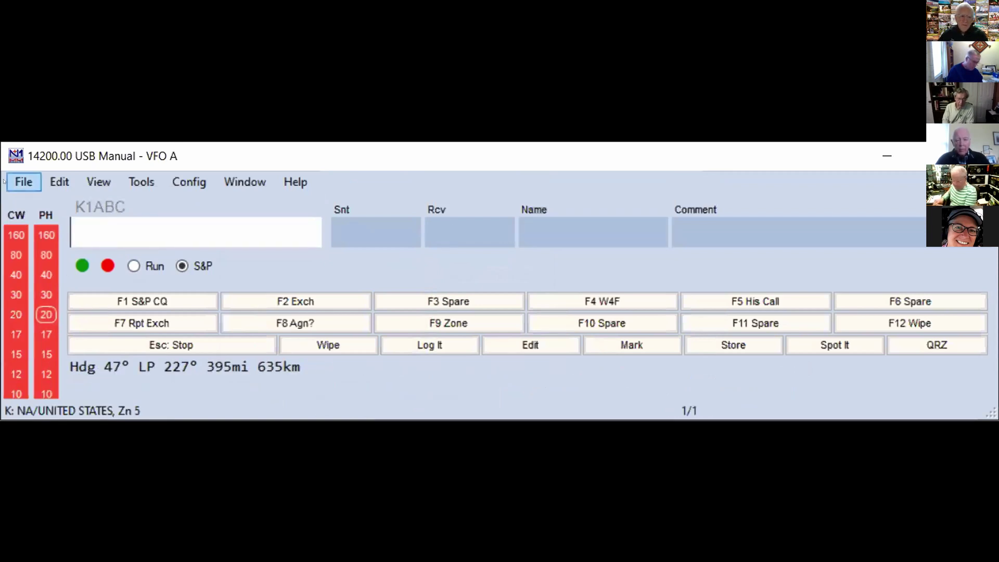
click(23, 182)
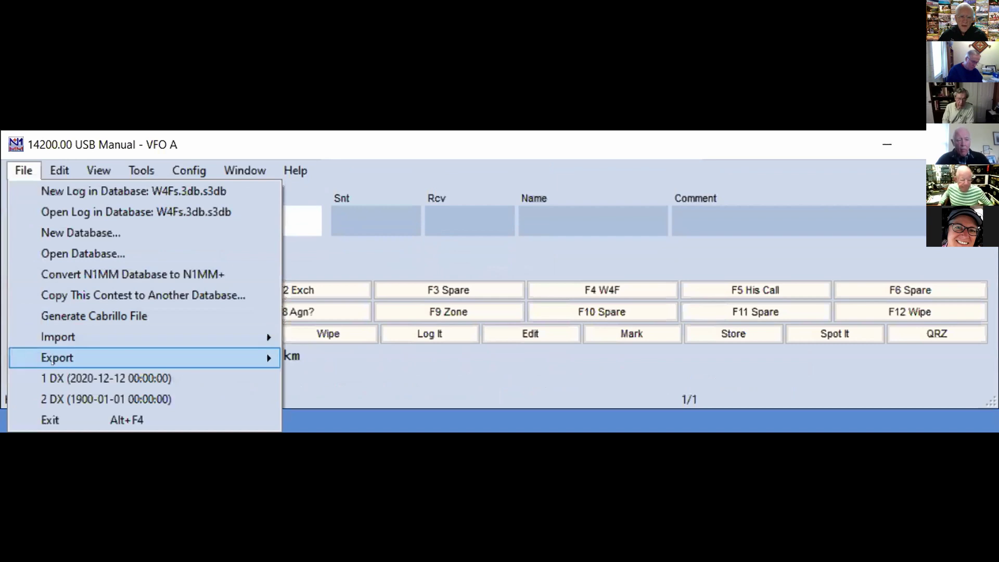
mouse_move(57, 358)
mouse_move(367, 339)
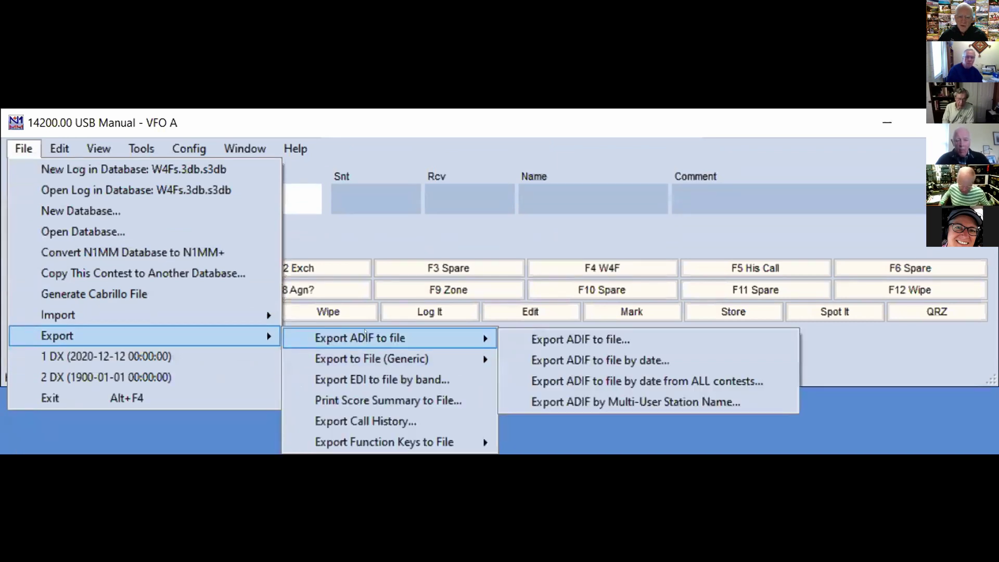
click(598, 340)
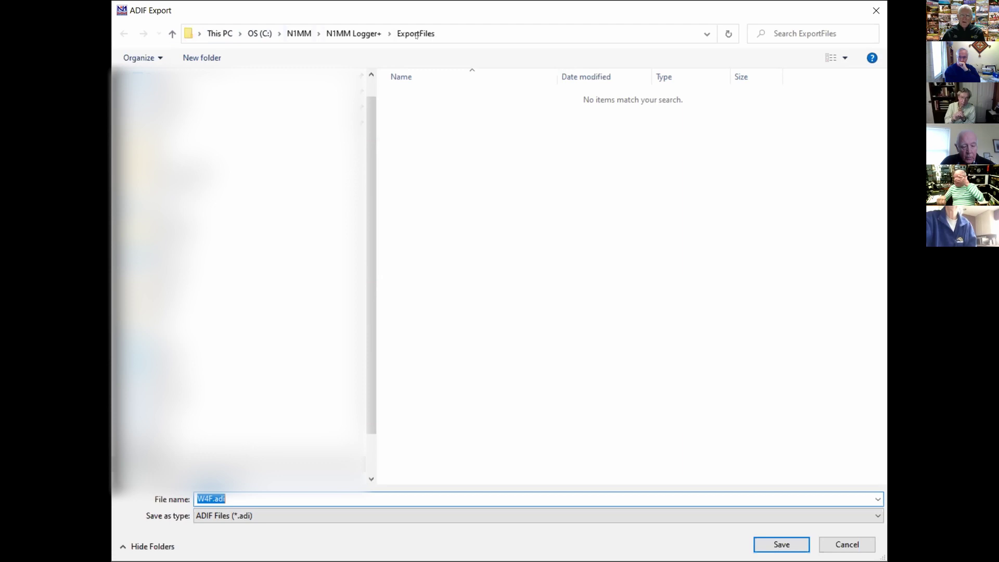
click(786, 545)
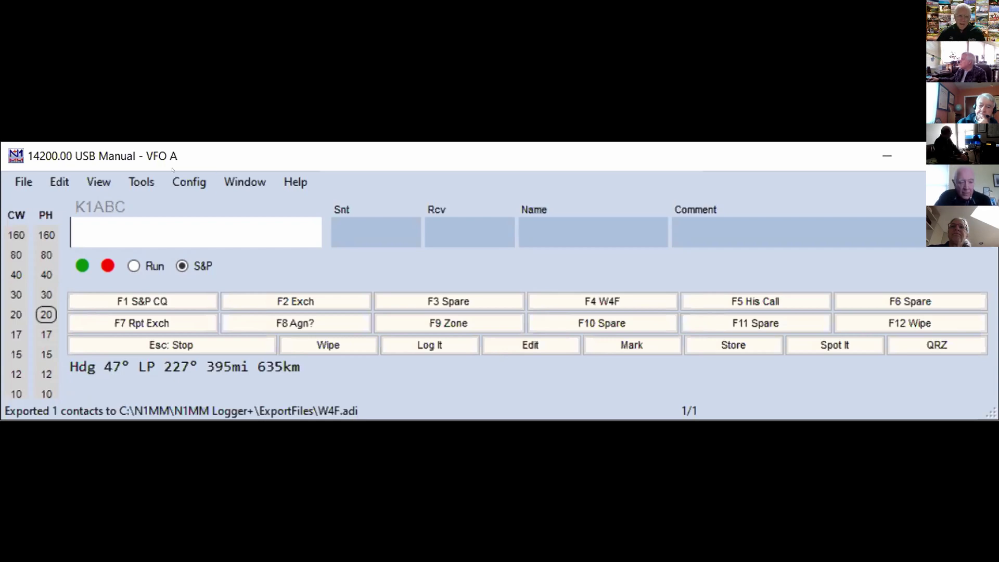
- Switch between Run and S&P modes to compare their function-key messages, finishing in Run mode
click(134, 266)
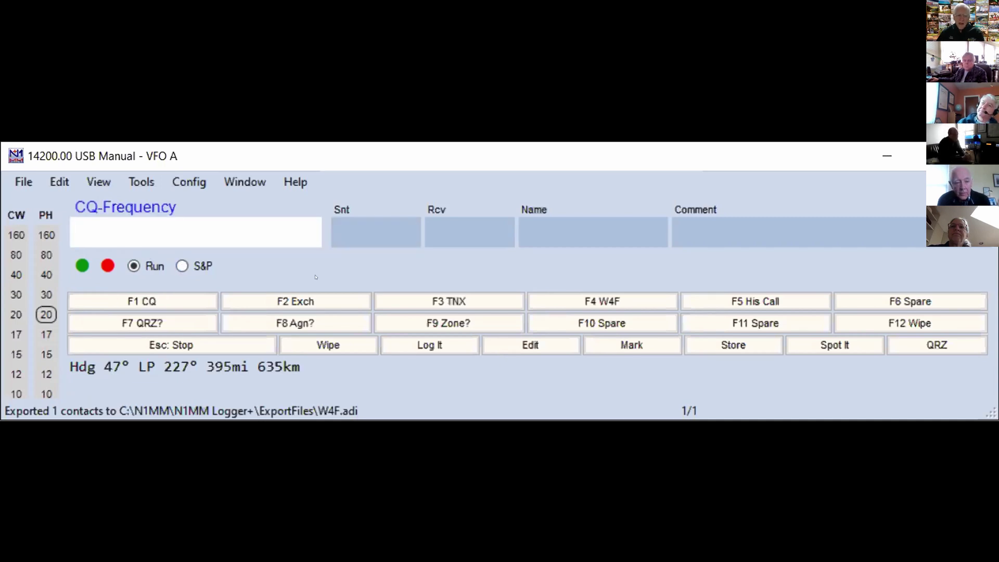
click(178, 266)
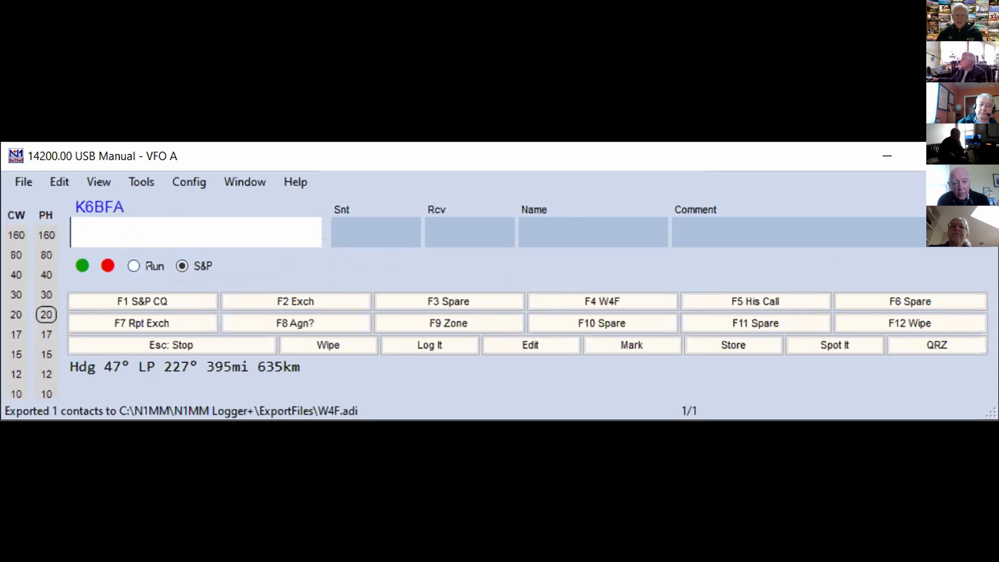
click(134, 266)
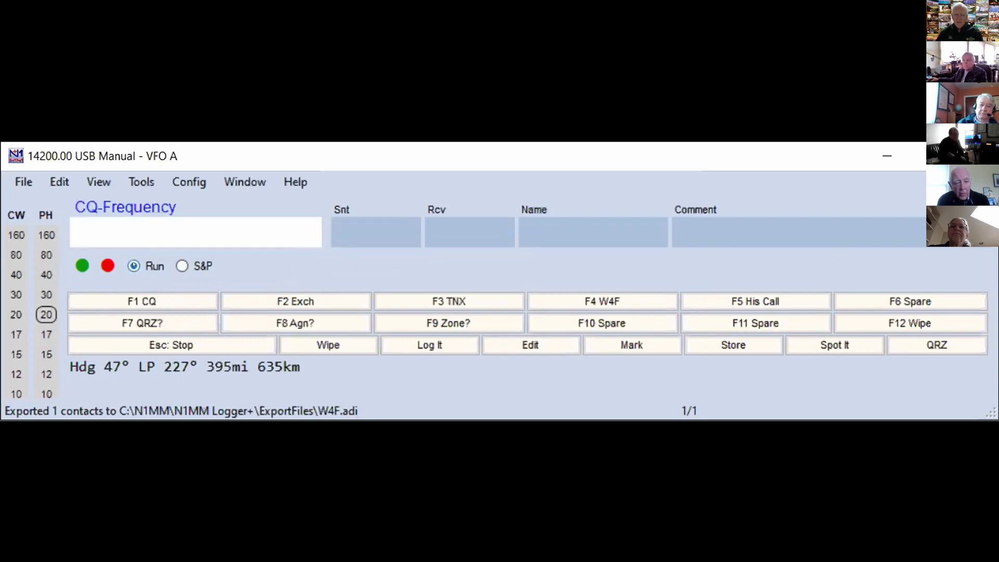
click(181, 266)
click(131, 266)
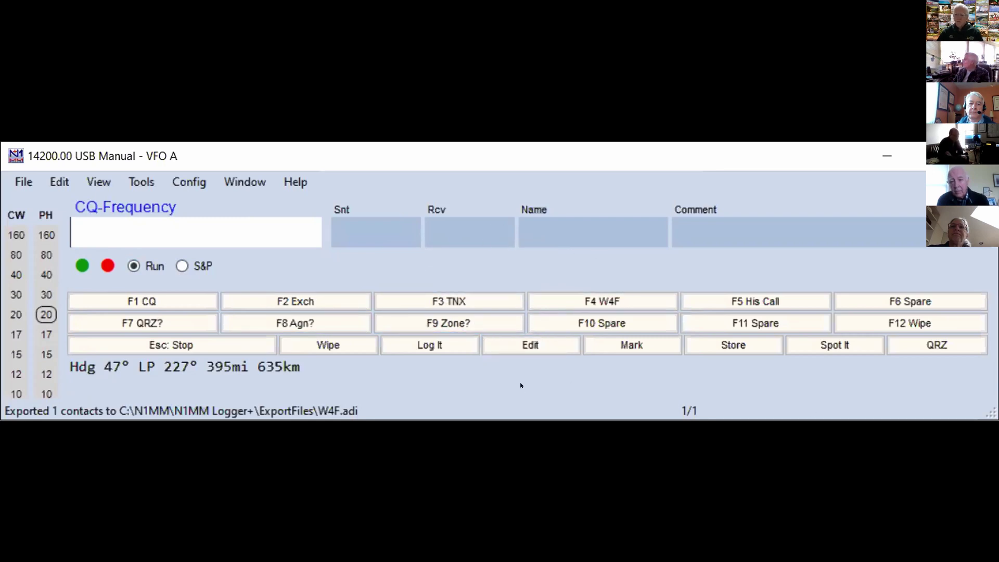
mouse_move(510, 375)
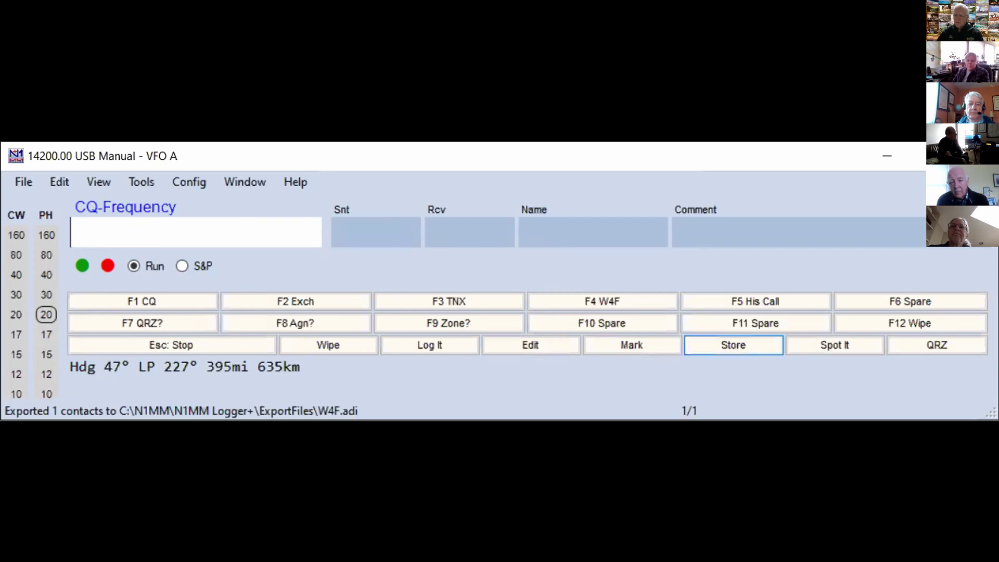
mouse_move(669, 372)
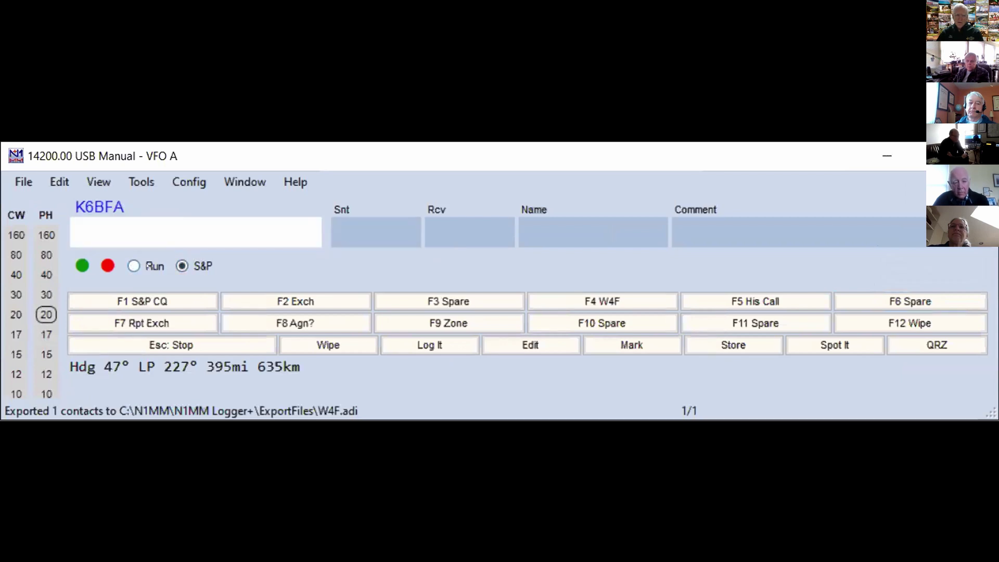
click(134, 266)
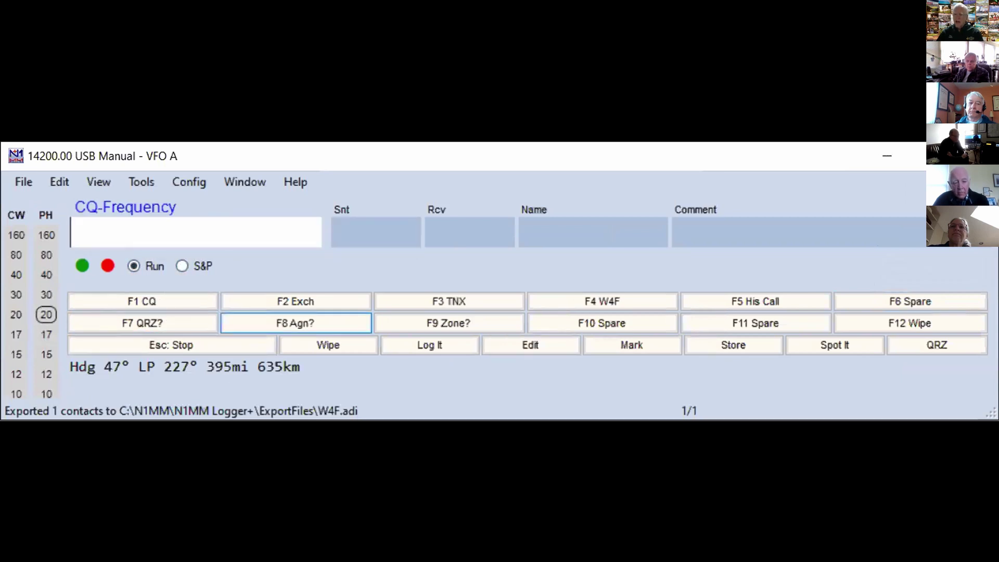
key(F2)
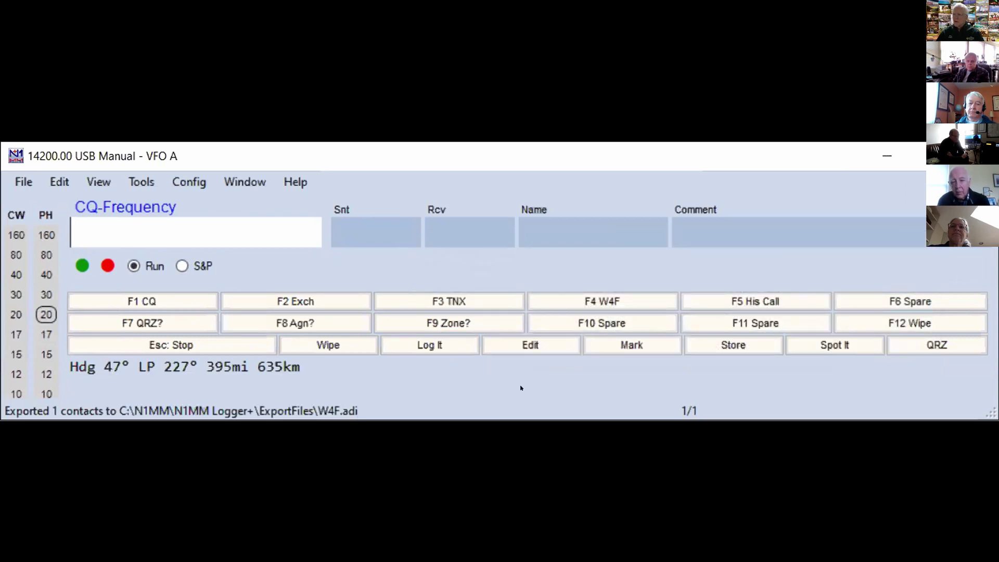
key(Return)
key(F7)
key(F2)
key(F5)
key(F8)
key(F8)
key(F12)
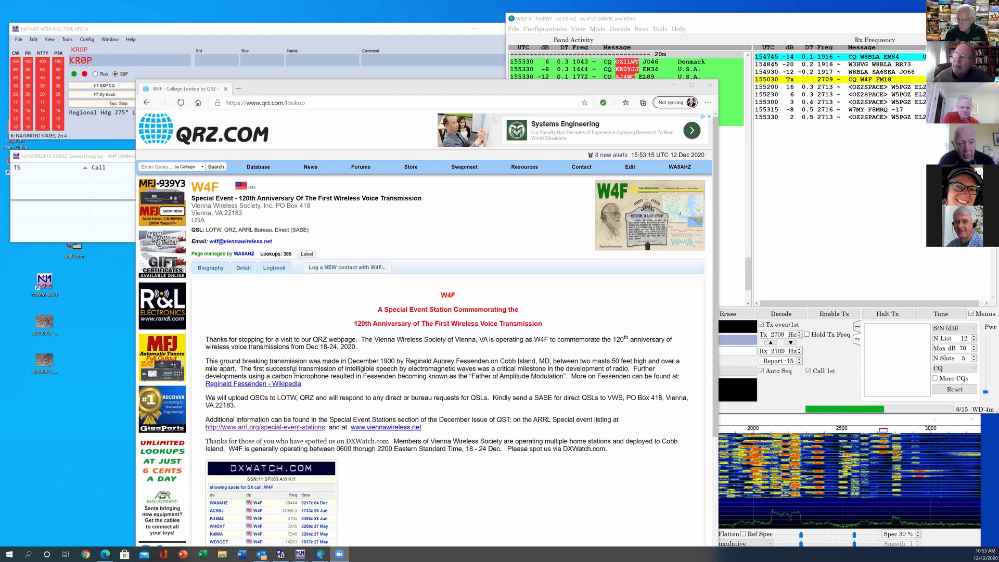
- Look through the W4F page on QRZ.com down to its DXWatch spots, and open dxwatch.com in a new browser tab
scroll(267, 366, down, 2)
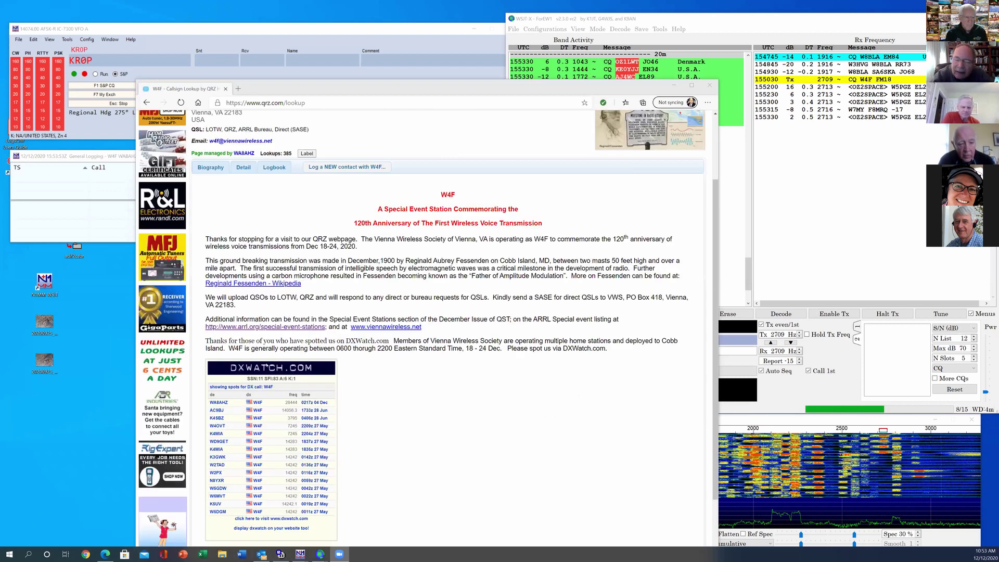
scroll(267, 367, down, 1)
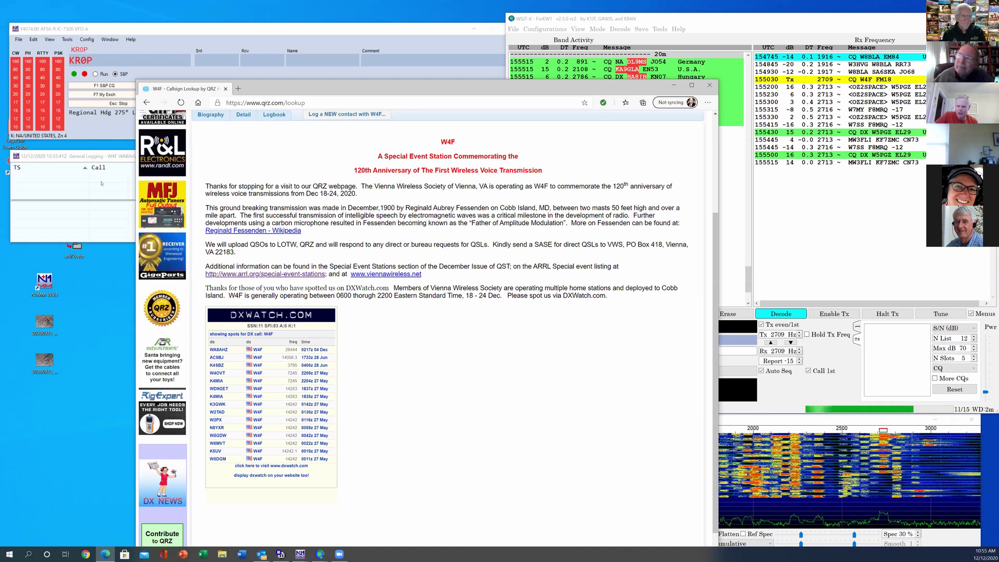
click(238, 88)
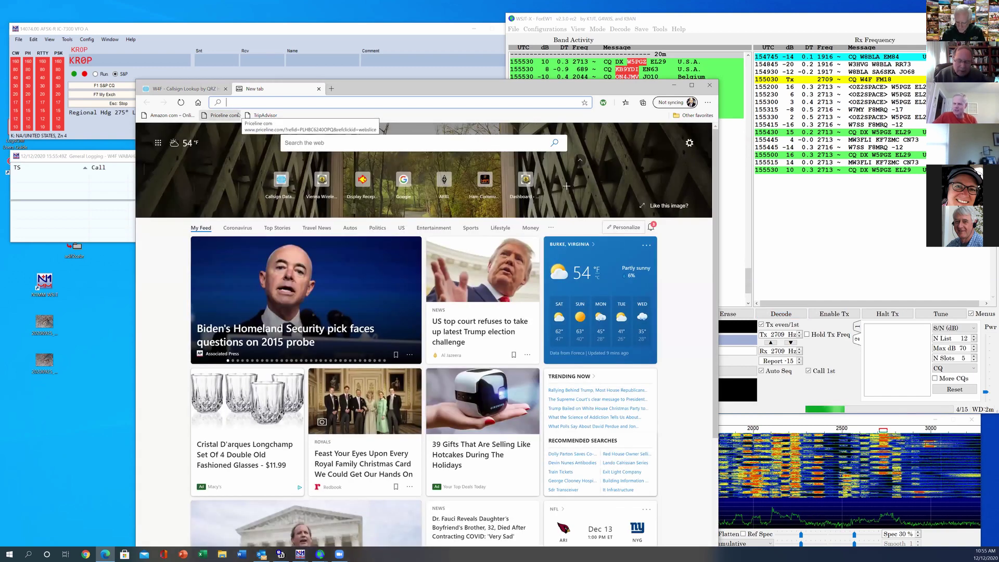
text(k)
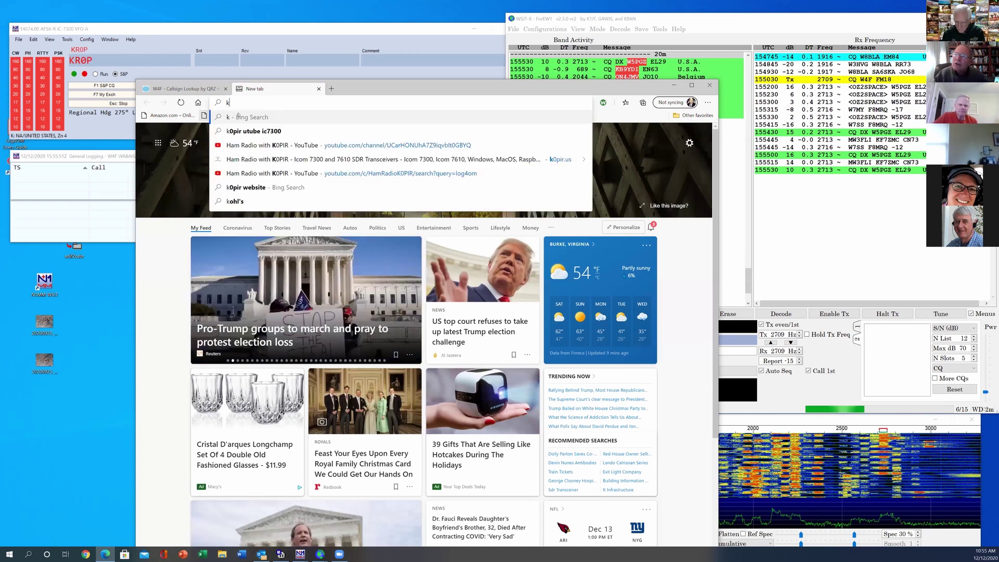
key(BackSpace)
text(dxwatch.com)
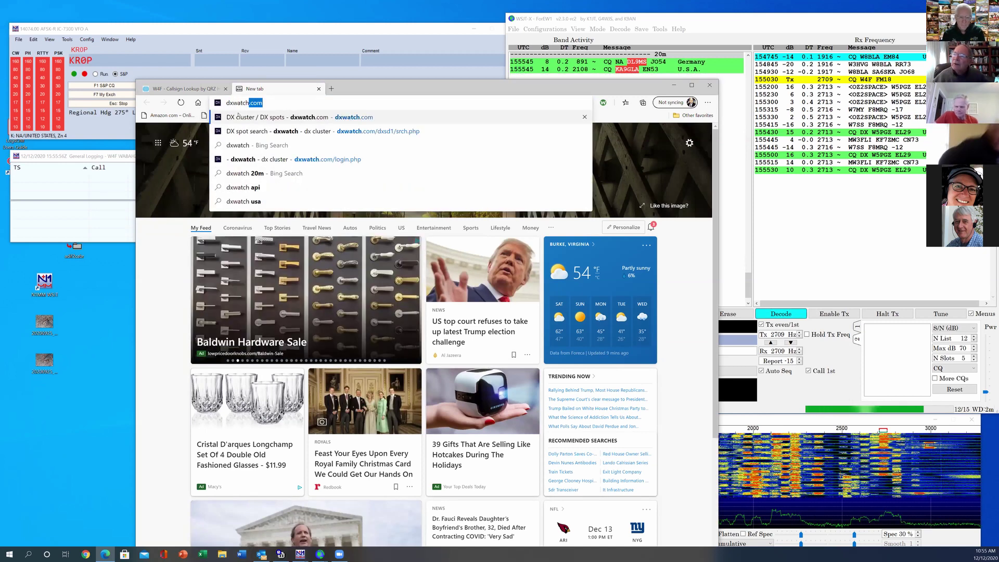
click(237, 117)
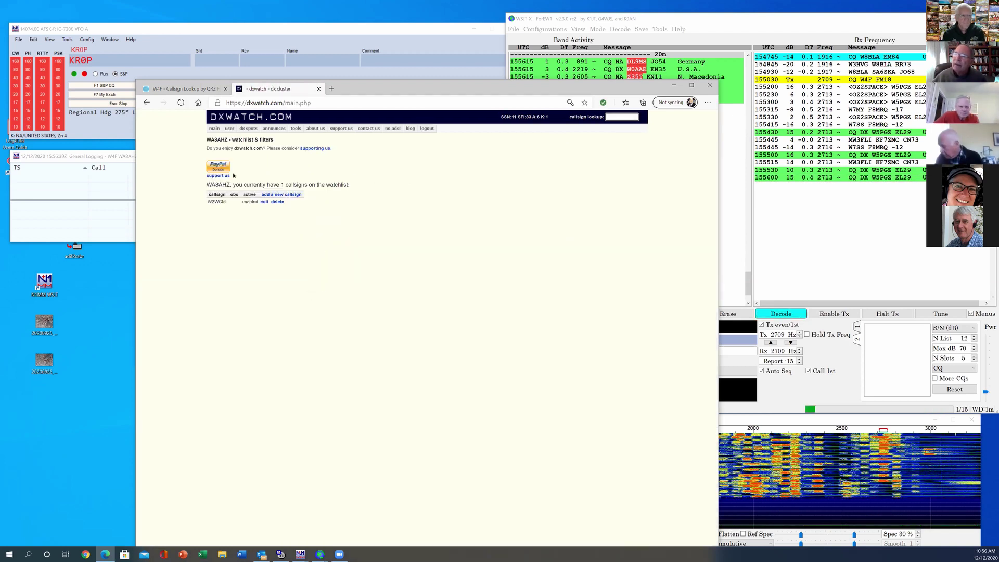
- Look at the DX spots options and the filter creation page on DXWatch, and open the main list of all spots
mouse_move(248, 129)
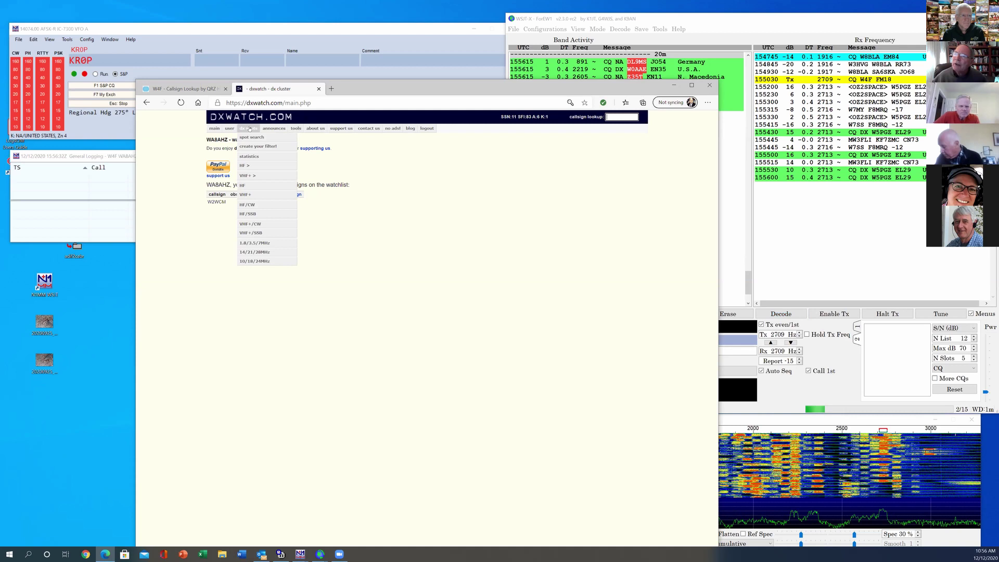
click(253, 137)
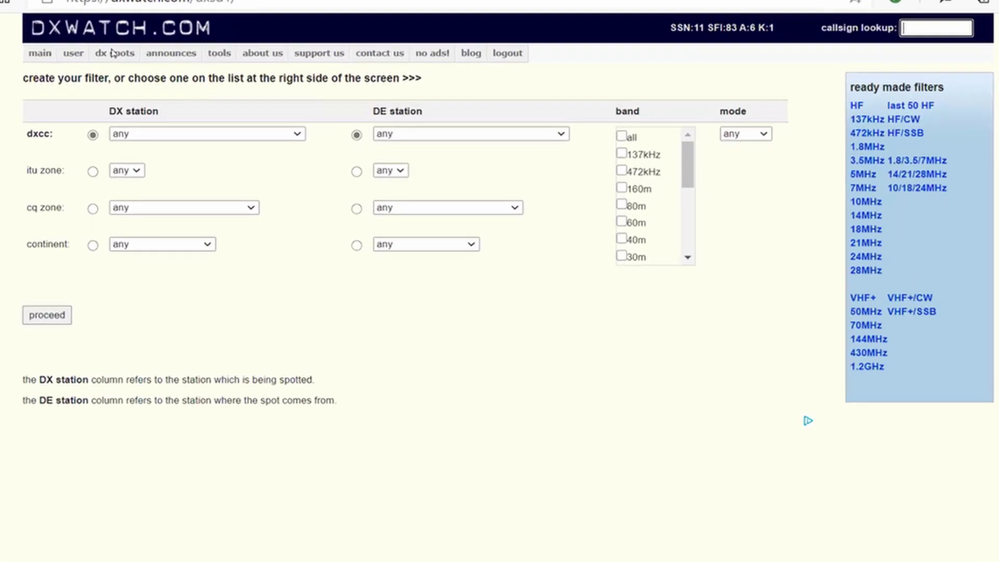
mouse_move(248, 129)
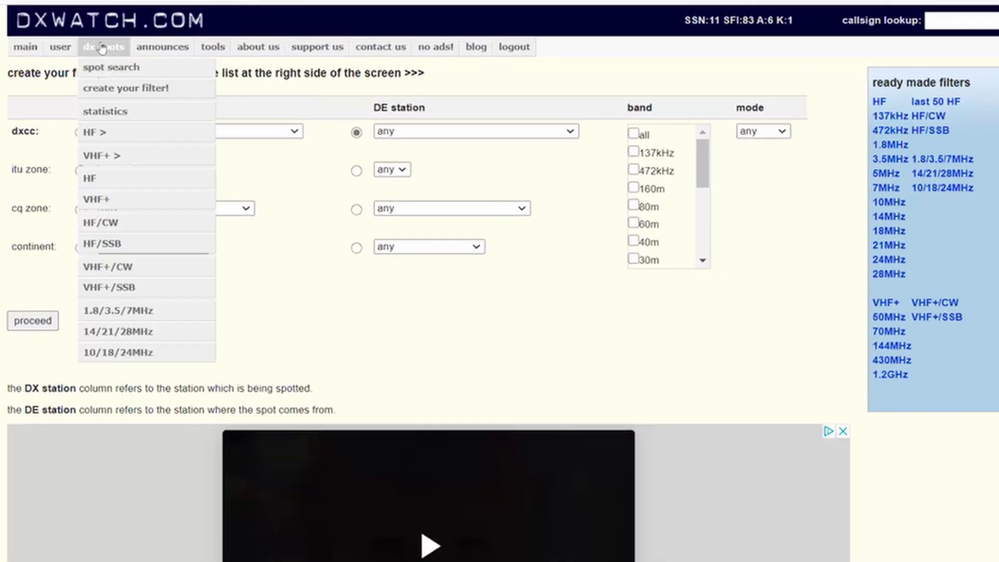
click(105, 78)
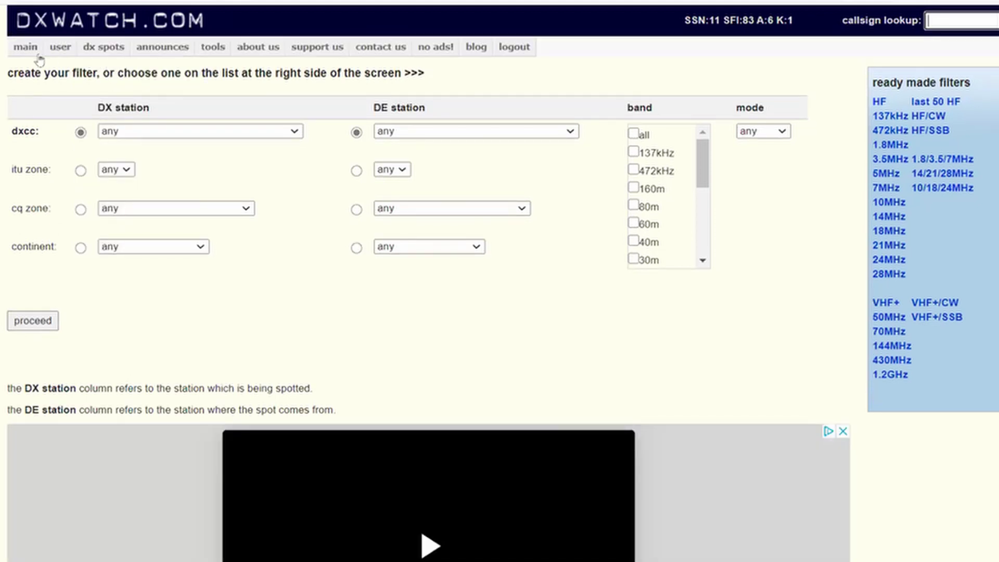
click(26, 48)
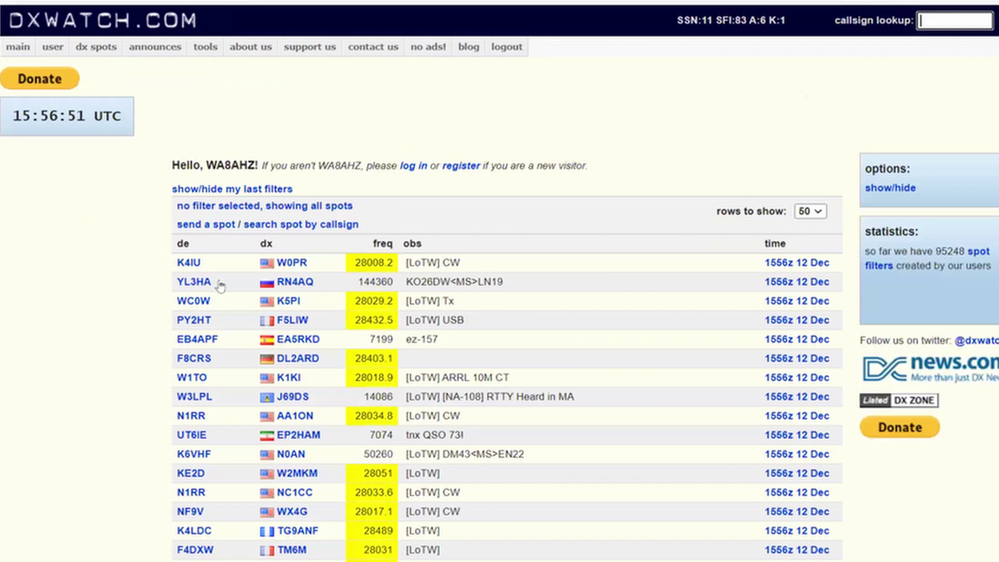
- Open the spot submission form on DXWatch and enter w4f as the DX station with frequency 28444
mouse_move(198, 272)
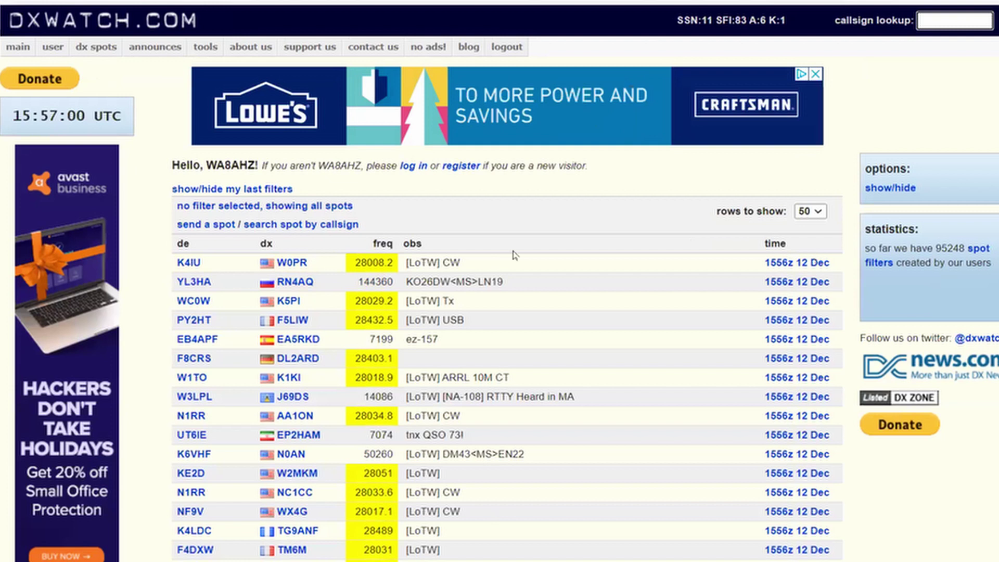
click(207, 224)
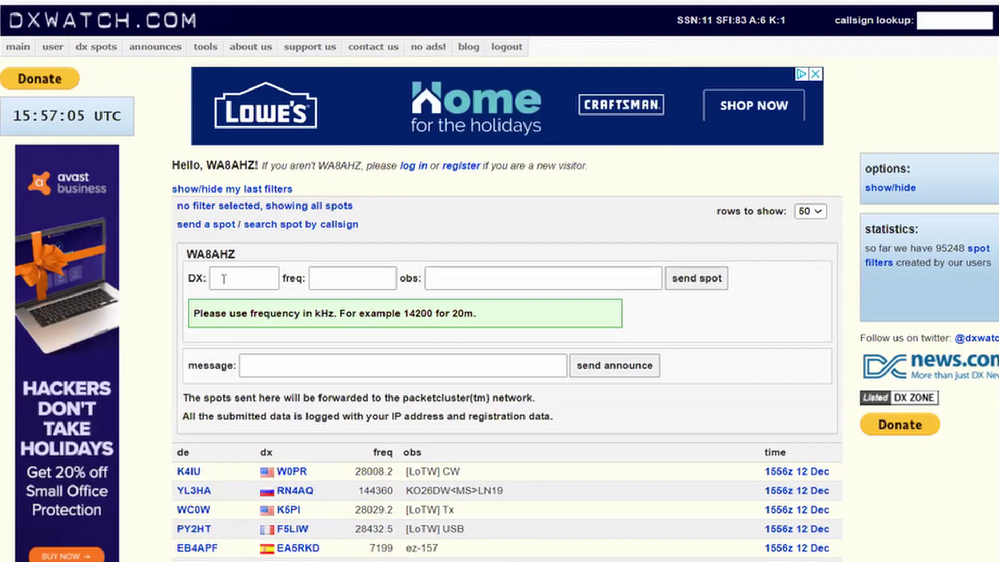
click(224, 279)
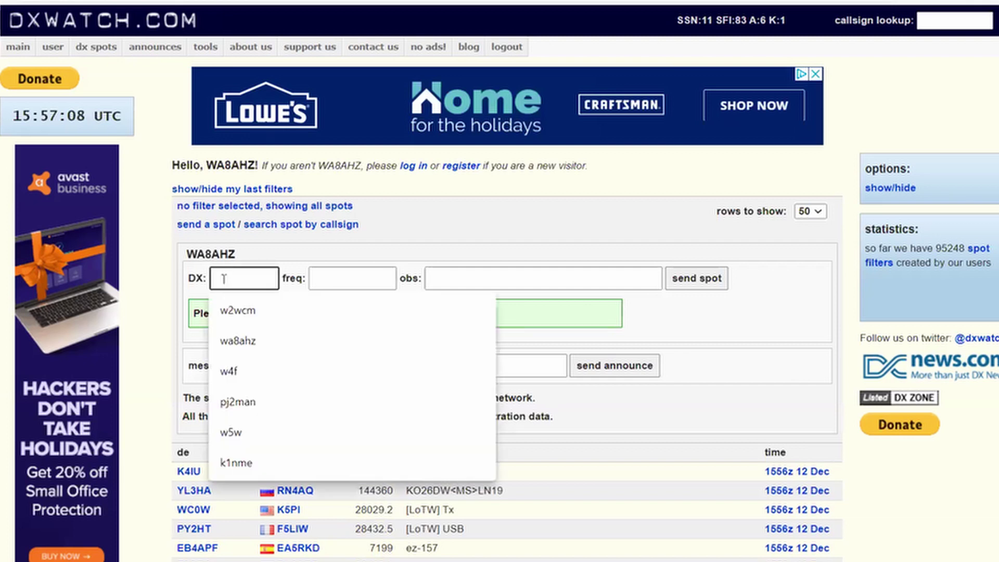
text(w4f)
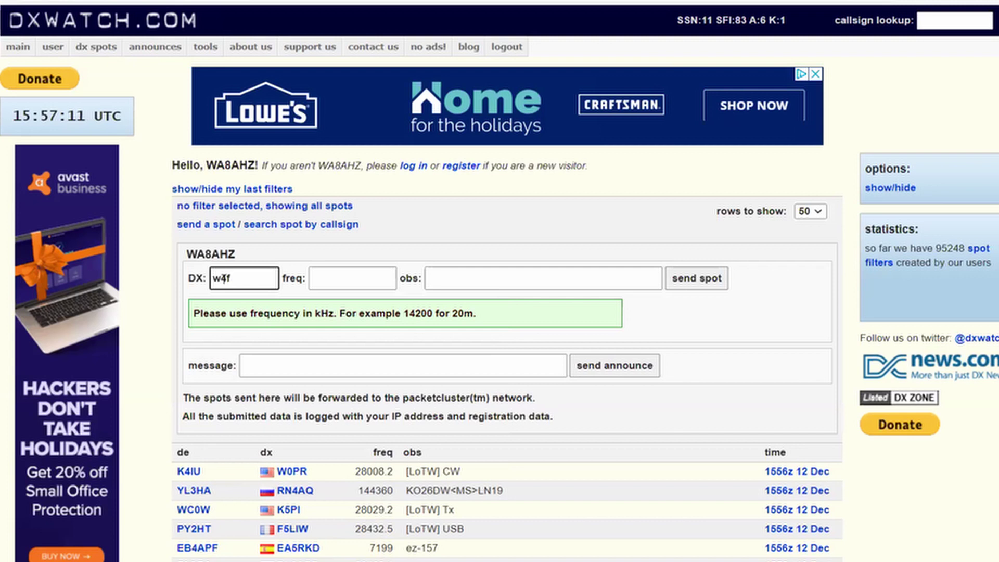
key(Tab)
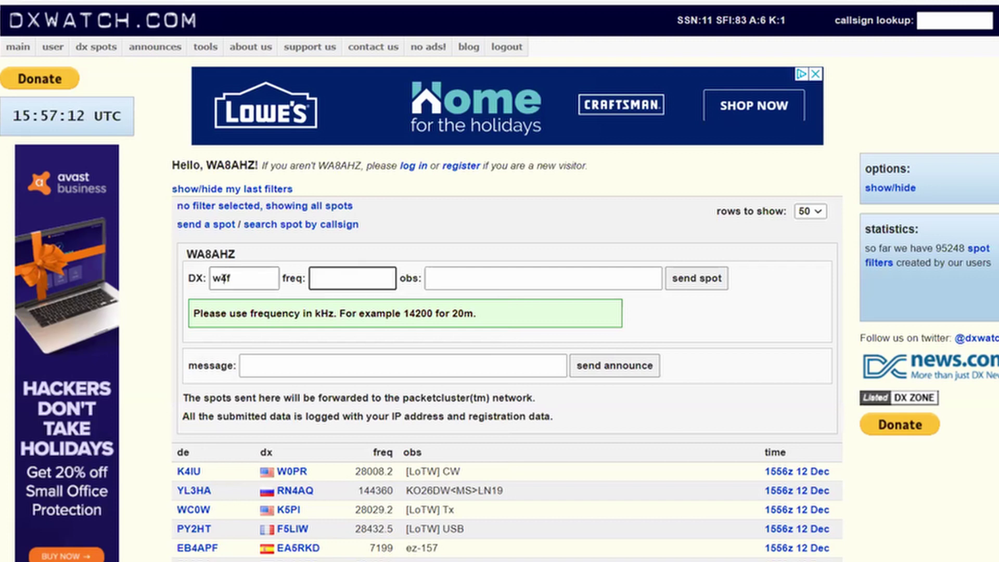
text(28444)
- Add the observation "Strong signal in VA" to the W4F spot and send the spot
click(530, 276)
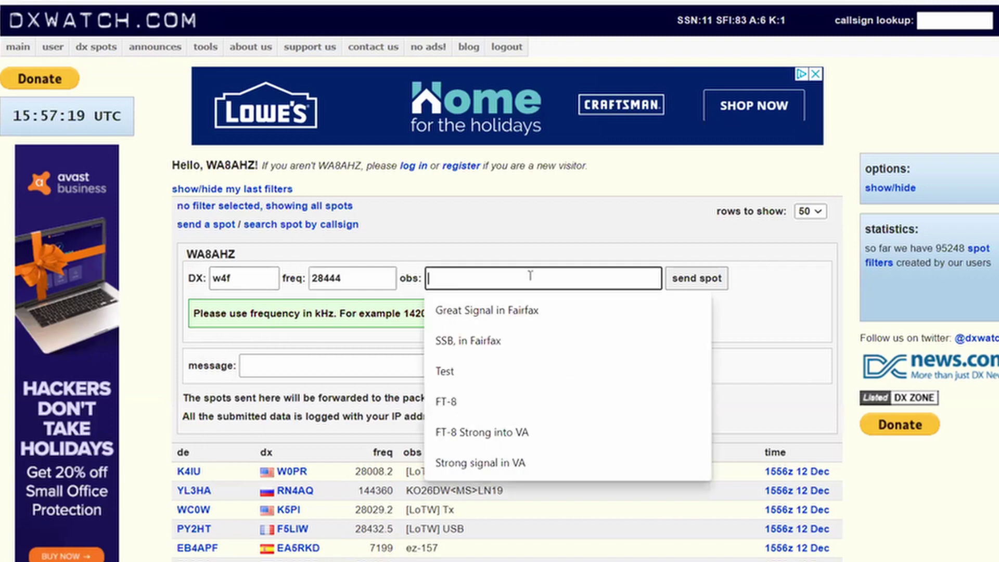
text(Strong )
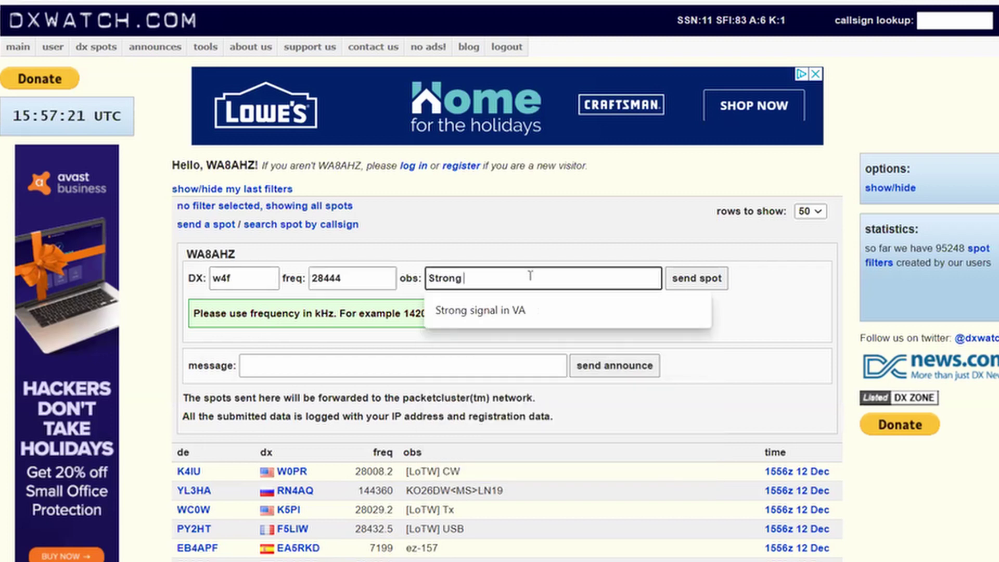
text(signal in FA)
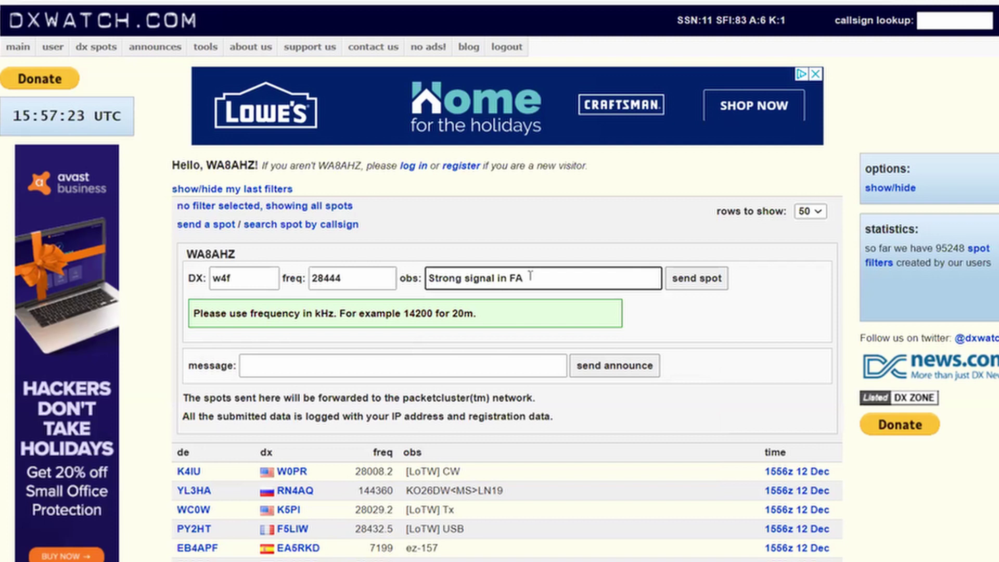
key(BackSpace)
key(BackSpace)
text(VA)
click(694, 284)
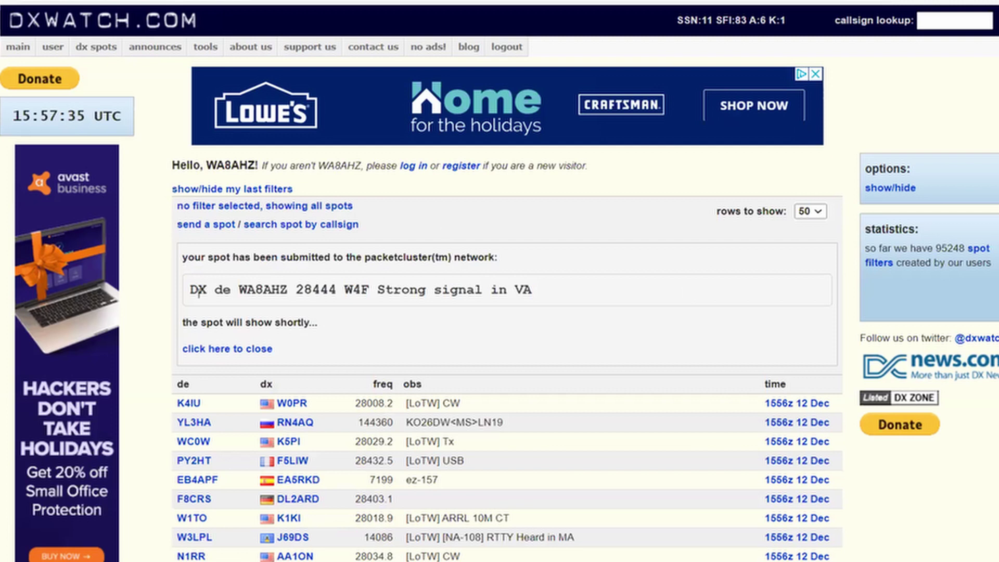
drag(200, 289, 188, 290)
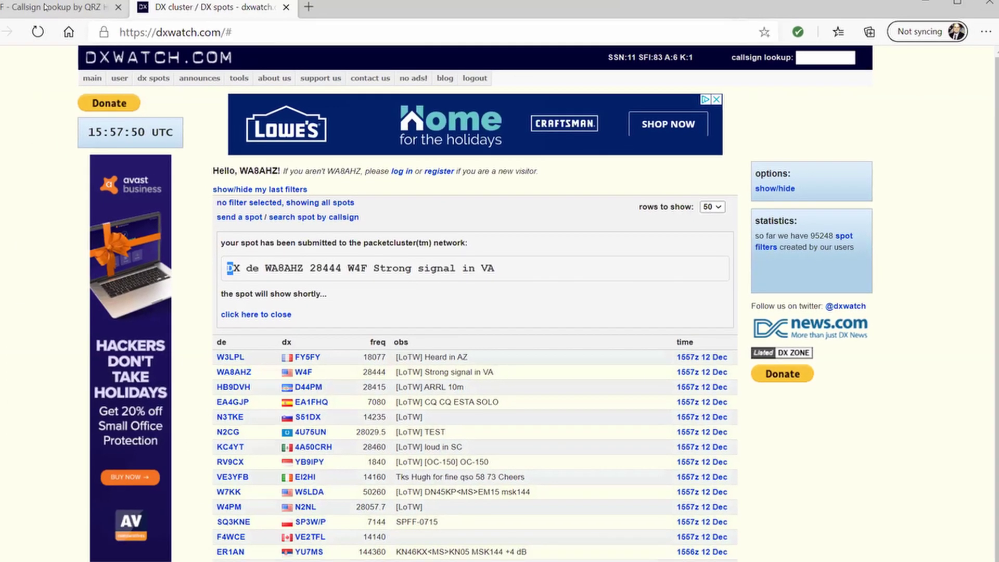
- Reload the W4F page on QRZ.com, check its embedded DXWatch spot list, and return to the DXWatch spots page
click(46, 8)
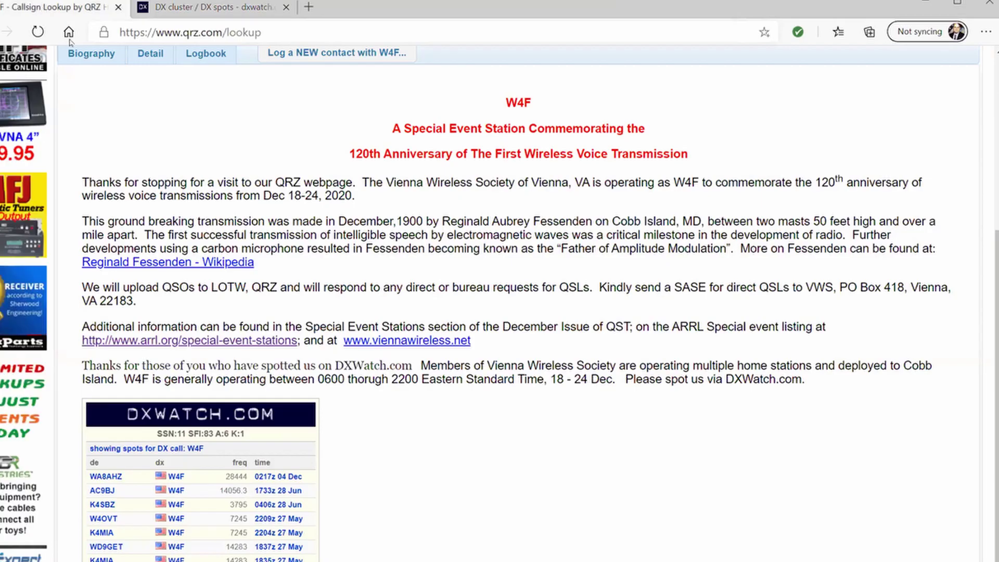
click(37, 32)
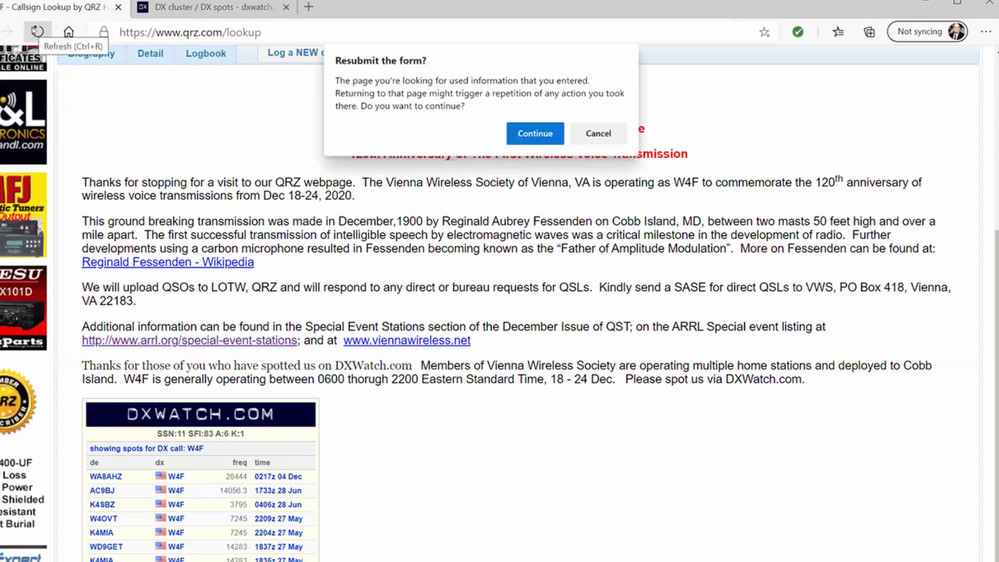
click(535, 133)
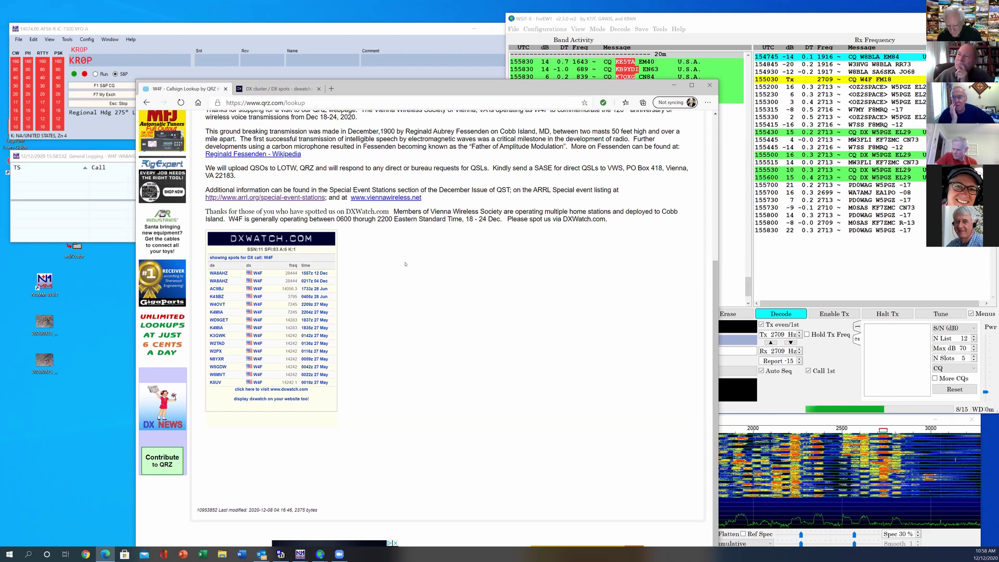
scroll(405, 264, up, 5)
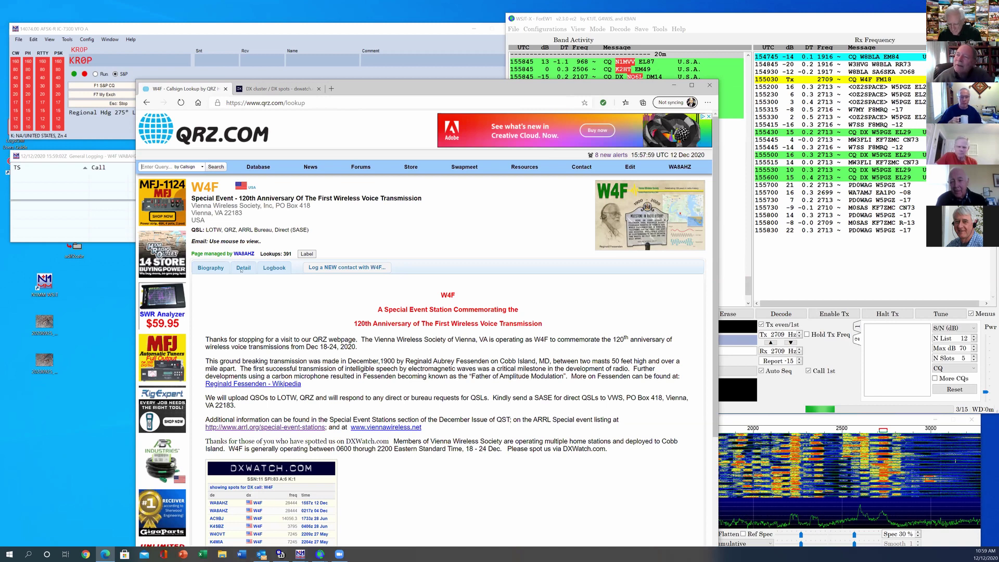
scroll(240, 269, down, 7)
scroll(237, 254, up, 7)
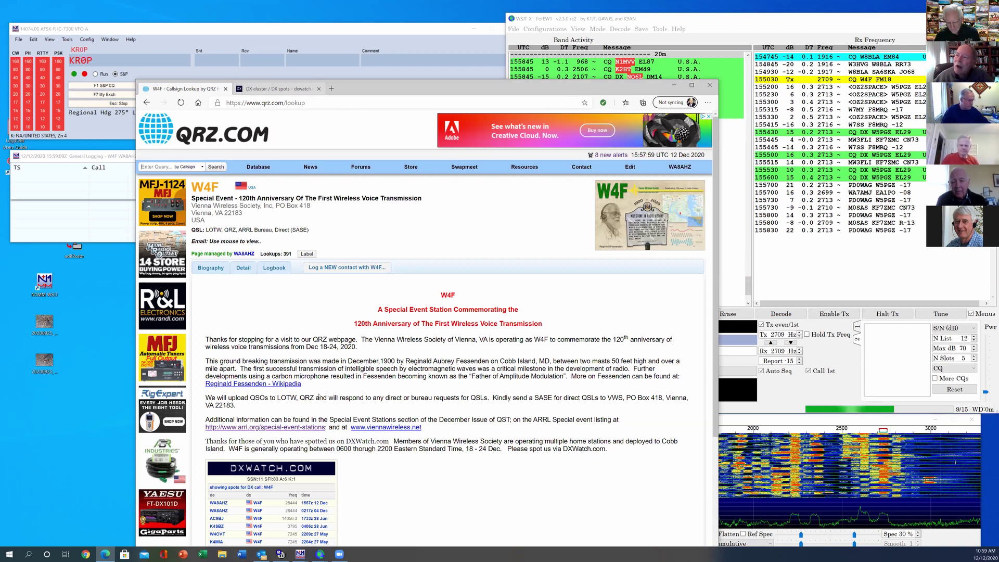
key(ctrl+Tab)
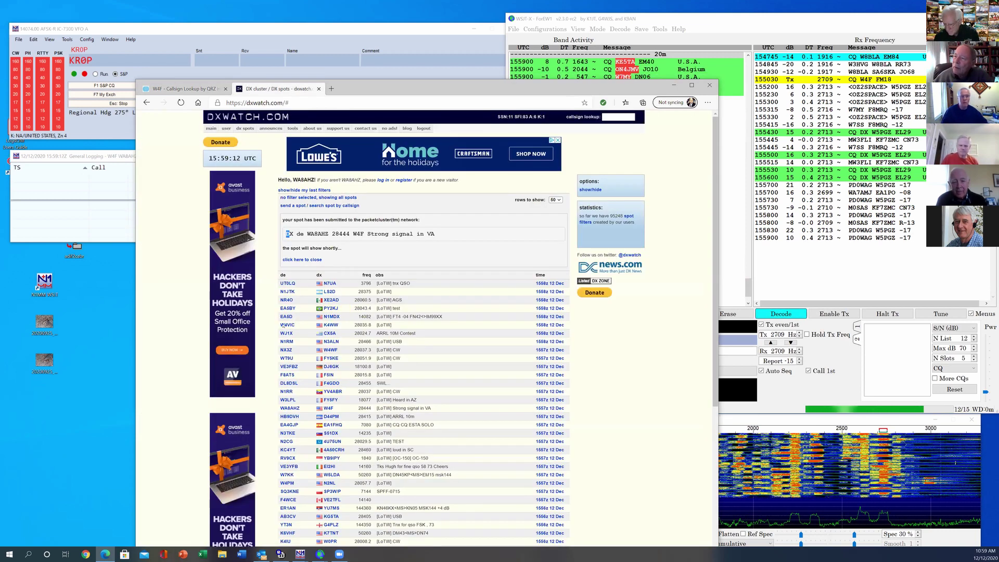
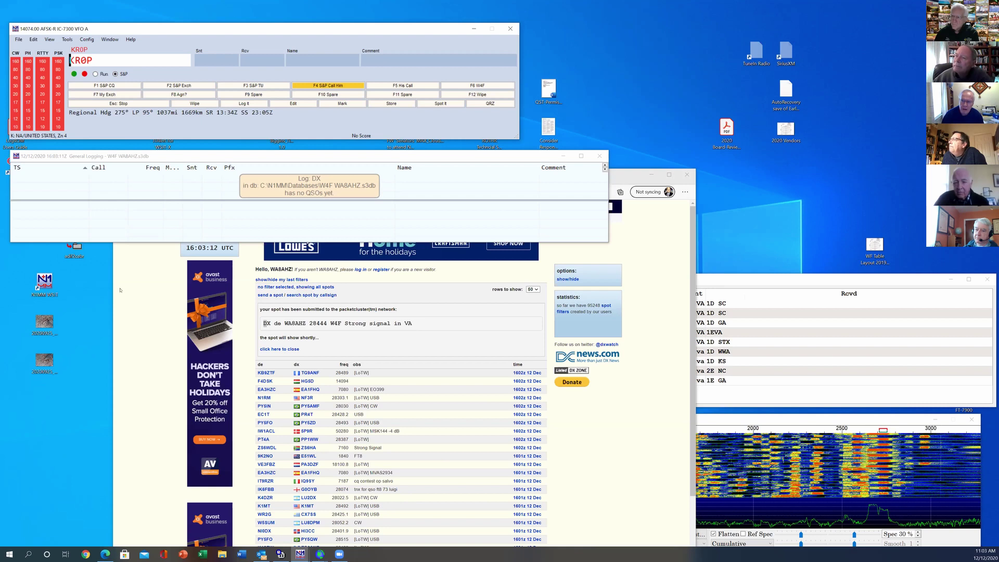
click(393, 302)
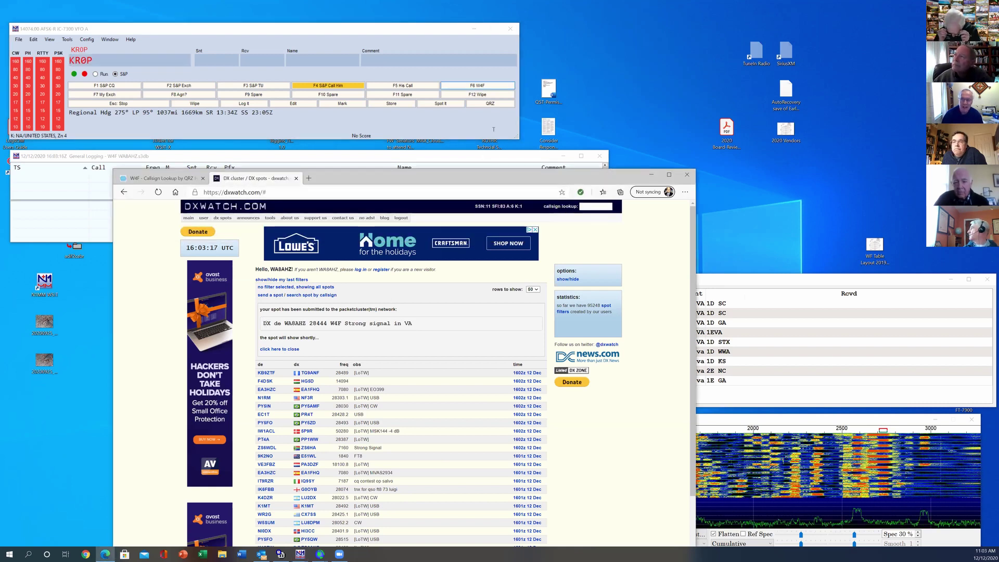
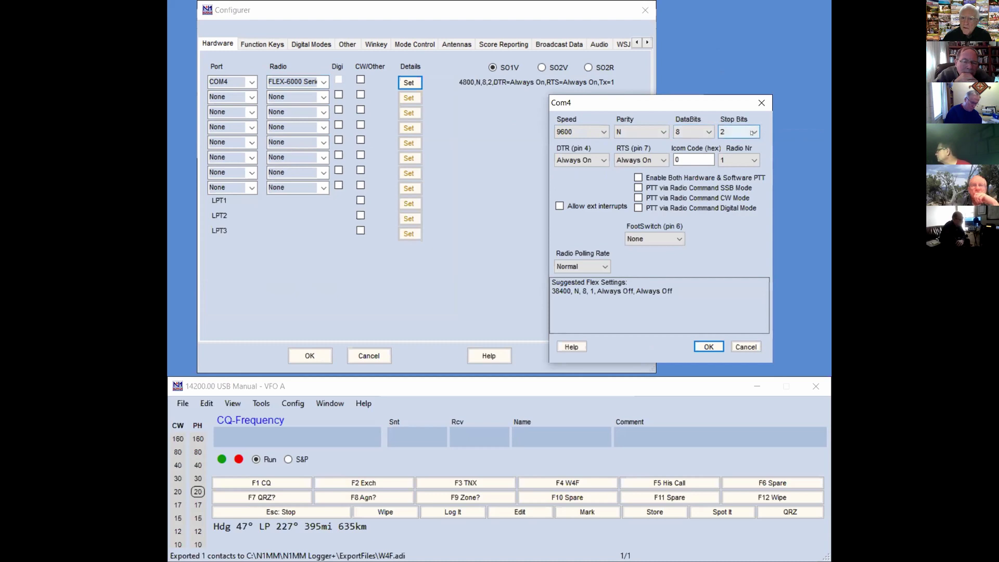
- In N1MM Logger+, set COM4 to 1 stop bit with DTR and RTS Always Off, and save the hardware configuration
click(734, 141)
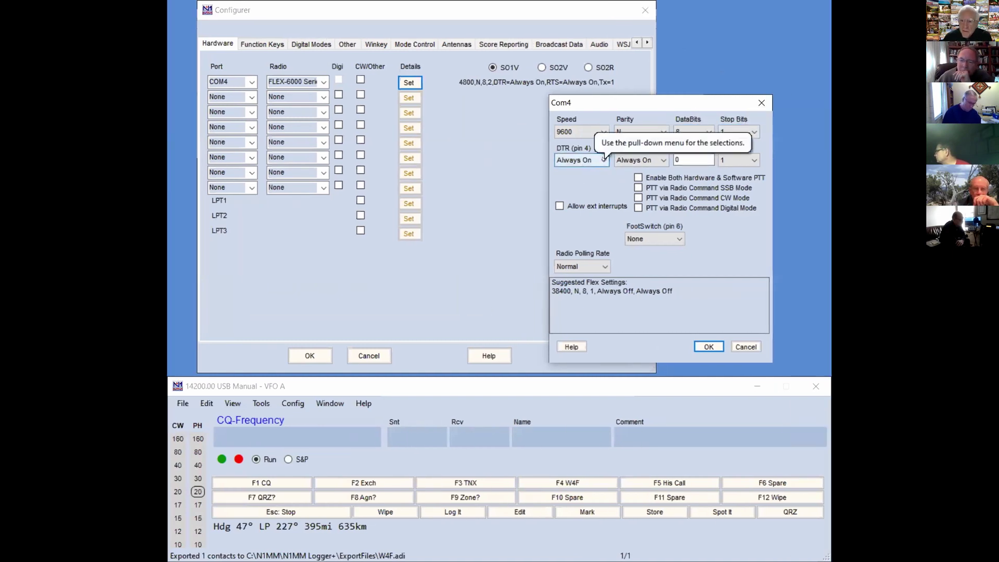
click(604, 158)
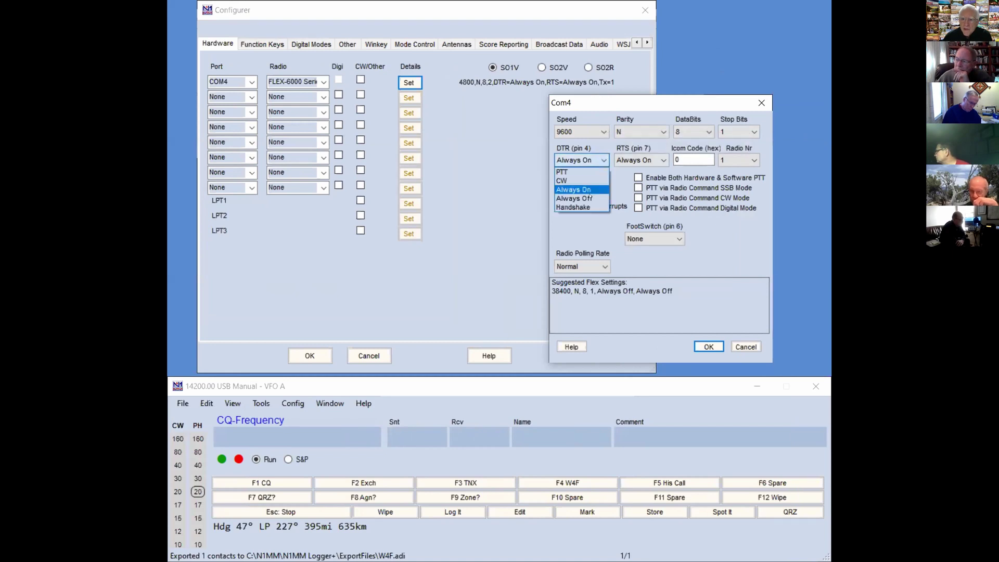
click(591, 199)
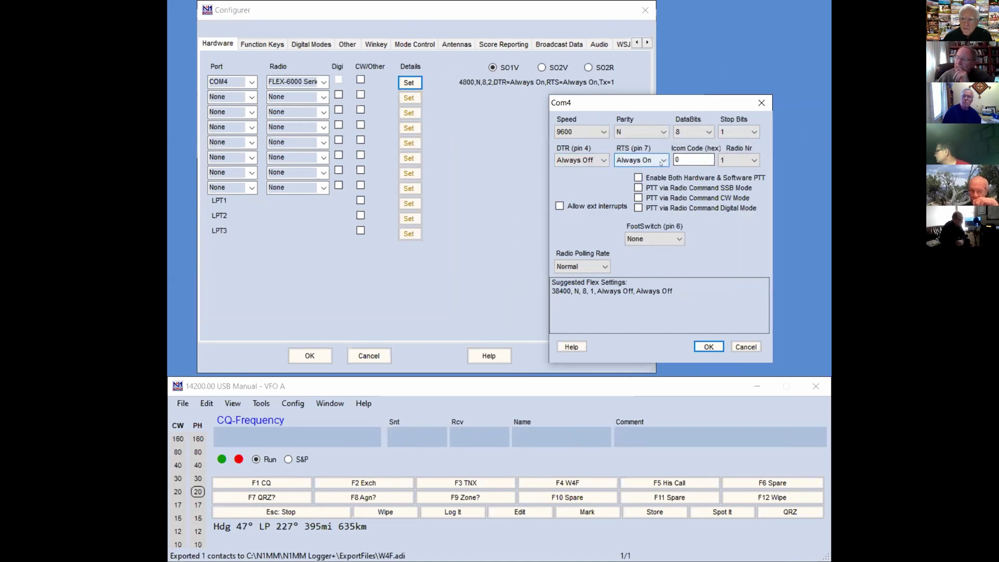
click(661, 161)
click(653, 197)
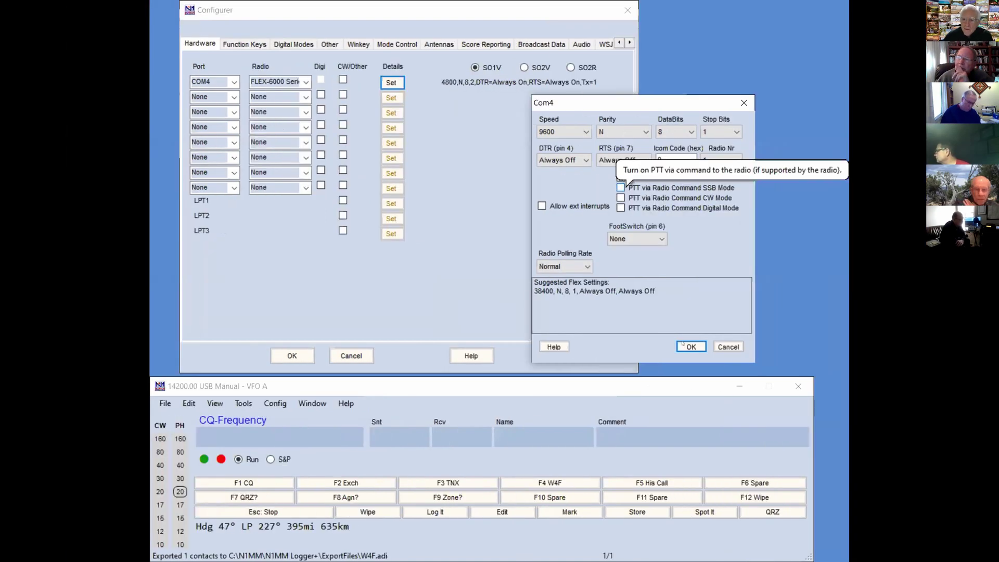
click(708, 347)
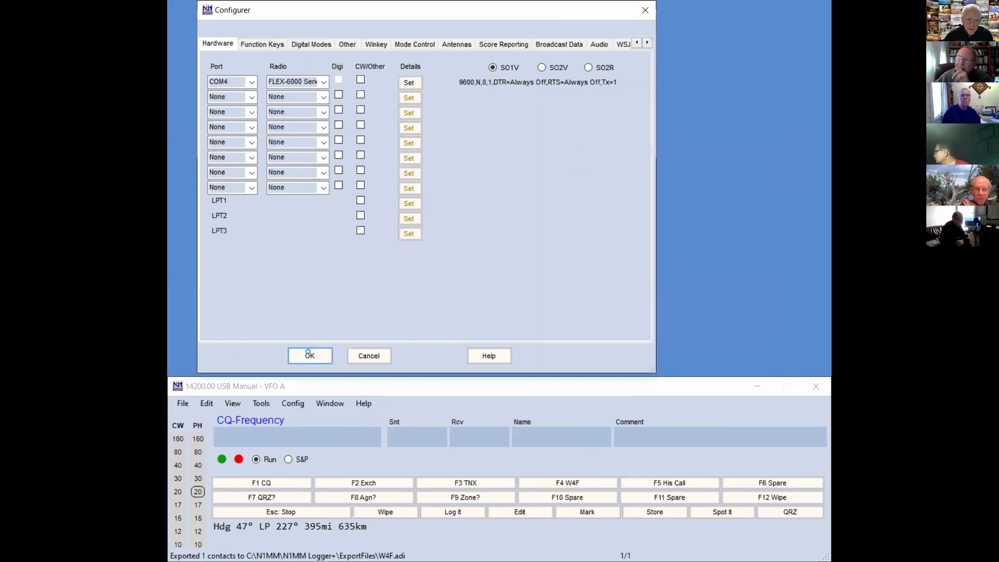
click(310, 355)
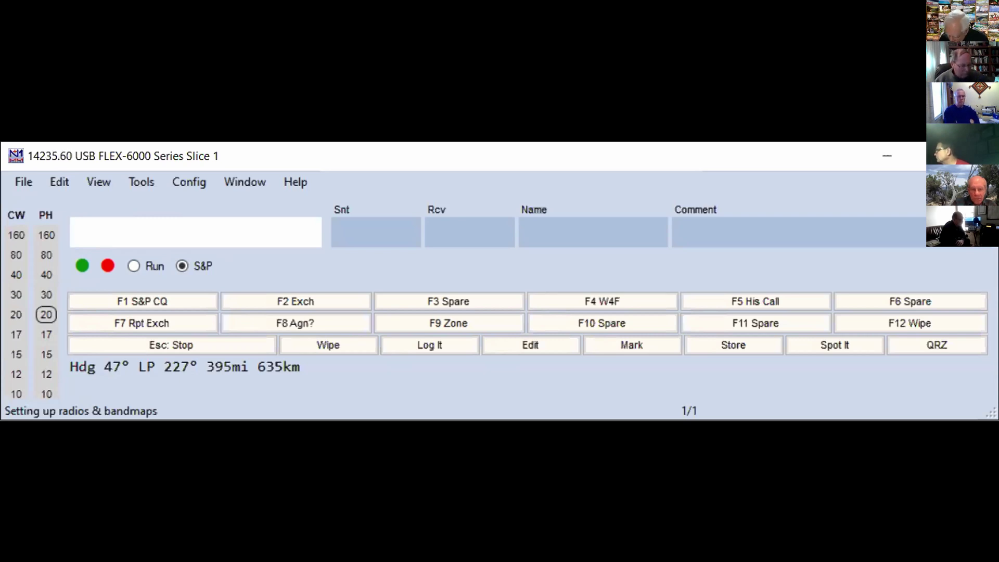
- Add COM9 as a CW/Other port in the hardware configuration, with WinKey enabled and RTS Always Off, and save it
click(189, 181)
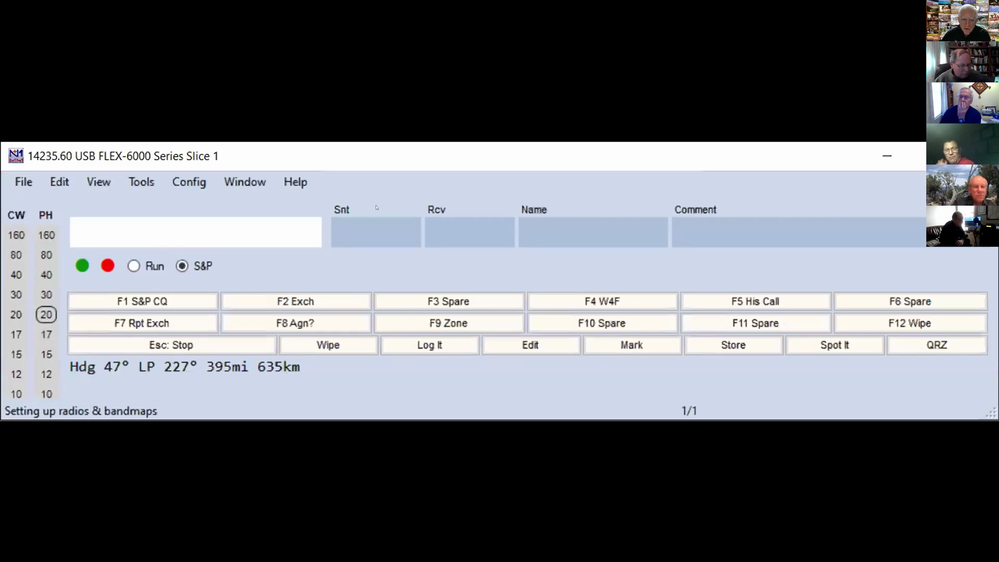
click(232, 40)
key(Escape)
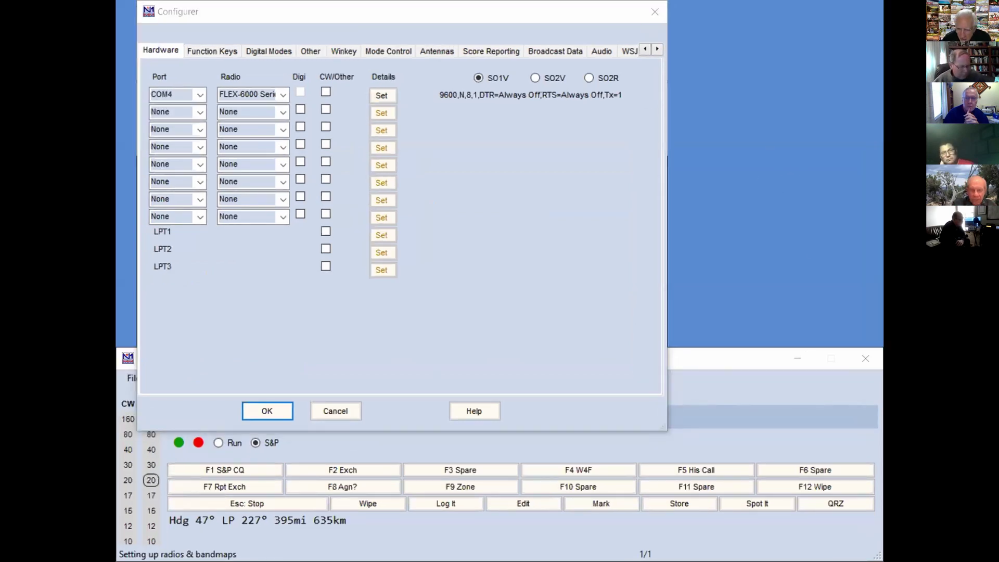
click(192, 107)
click(199, 112)
click(172, 156)
click(325, 109)
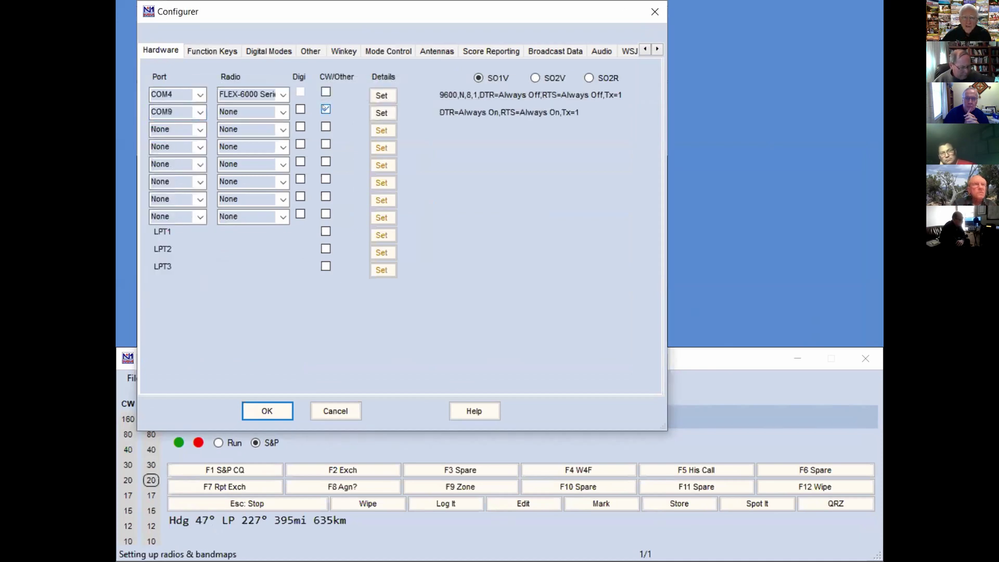
click(387, 112)
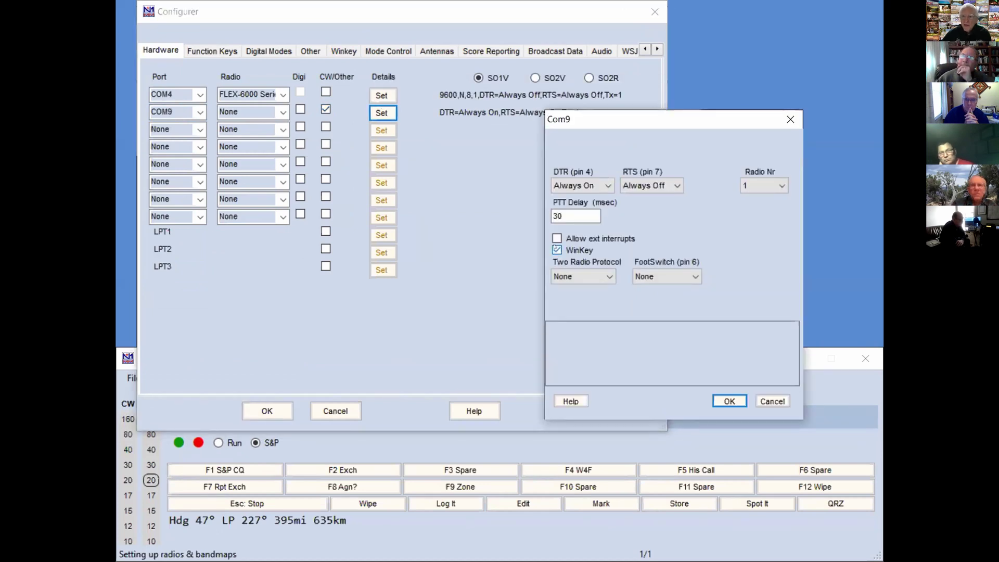
click(722, 397)
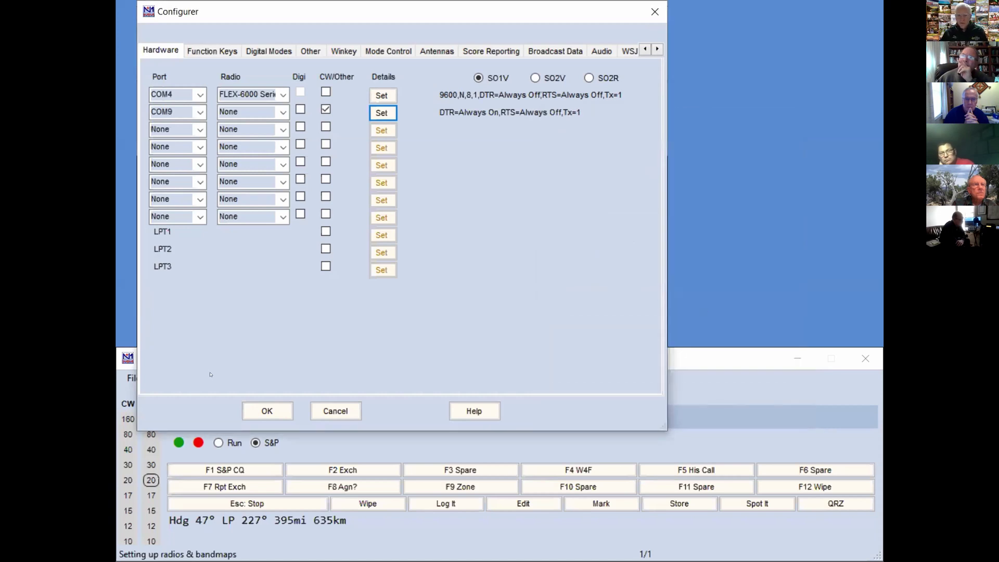
click(266, 407)
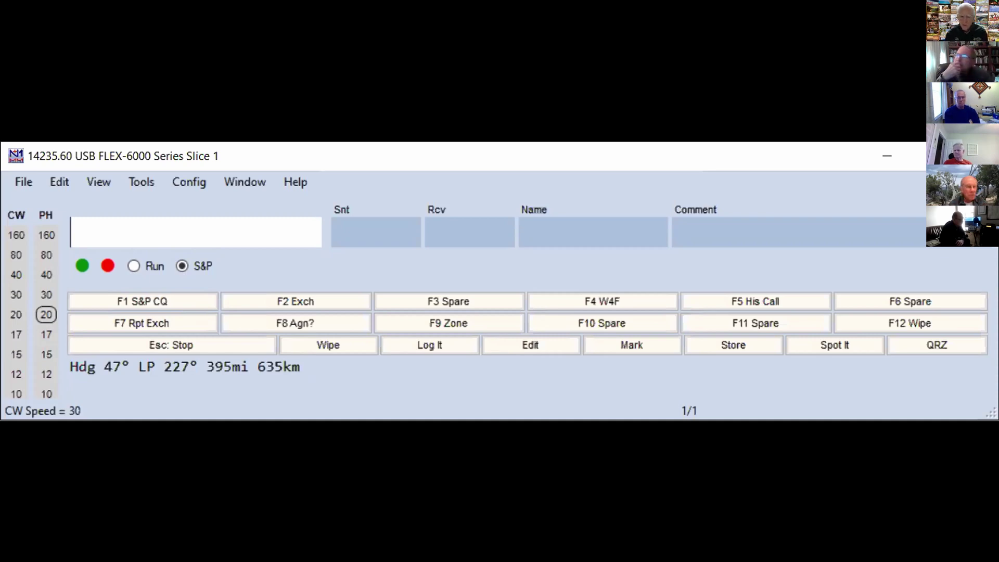
- Open the existing General Logging log dated 2020-12-12 in the W4Fs.3db.s3db database
click(19, 181)
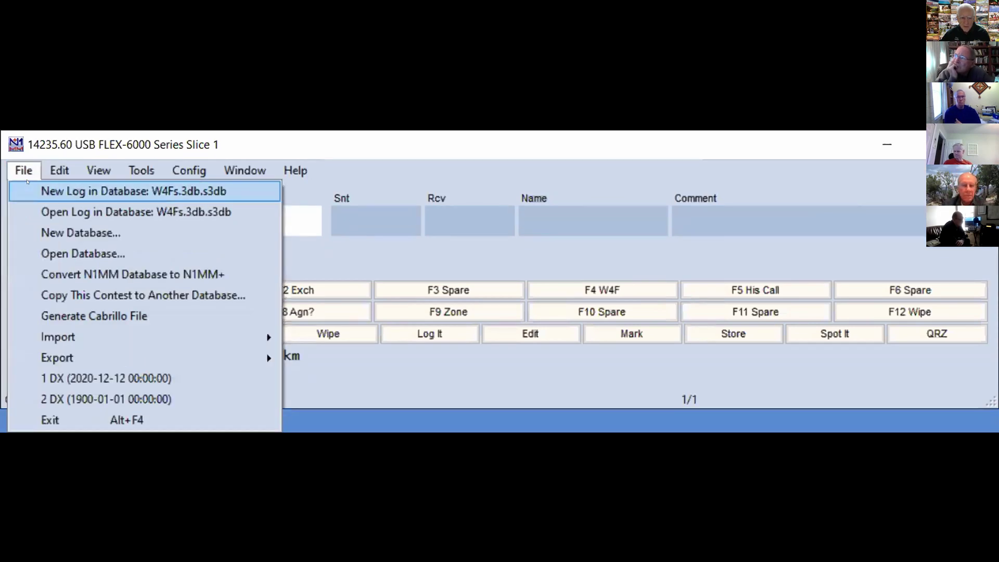
click(125, 214)
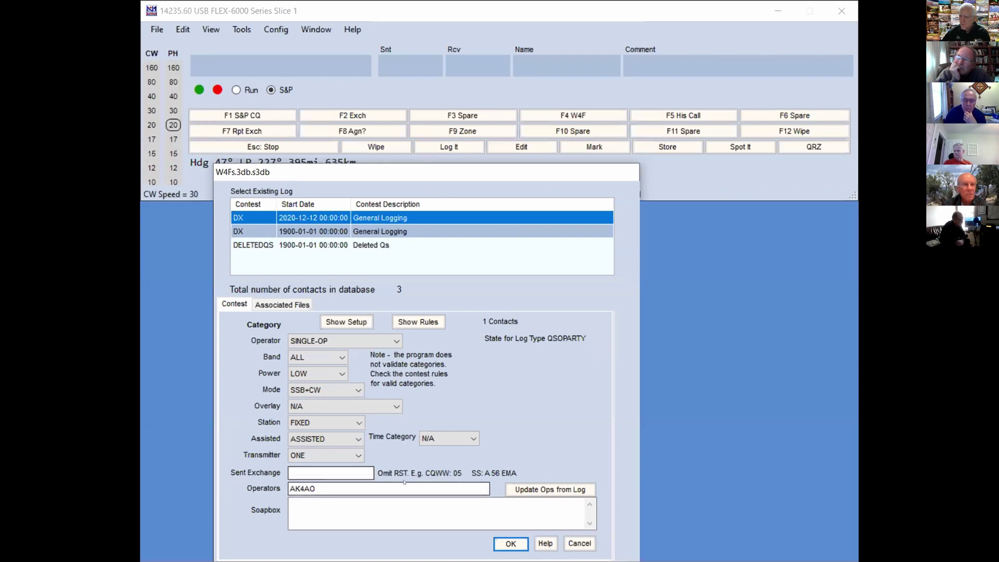
key(Return)
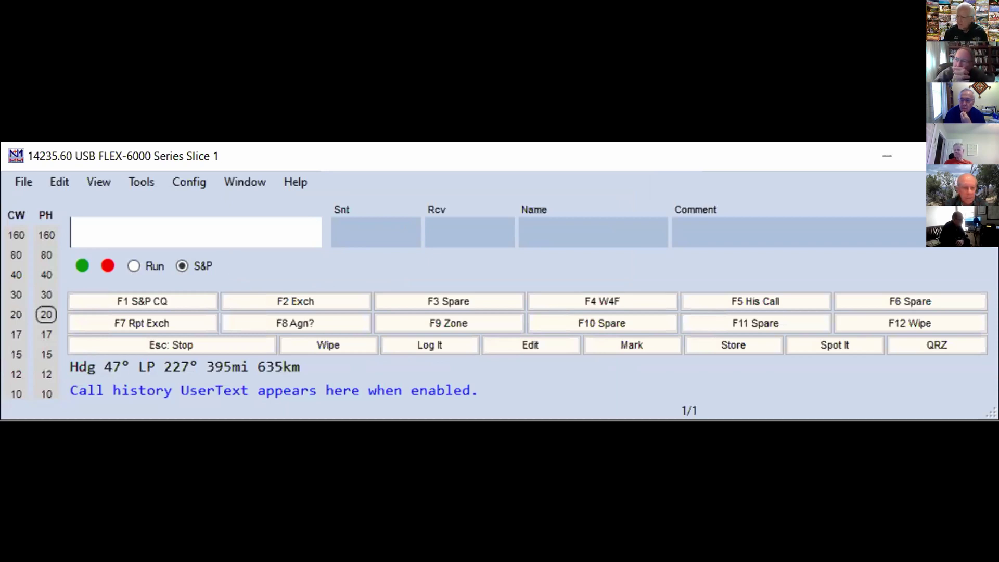
- Open the configuration for ports, mode control and Winkey
click(189, 182)
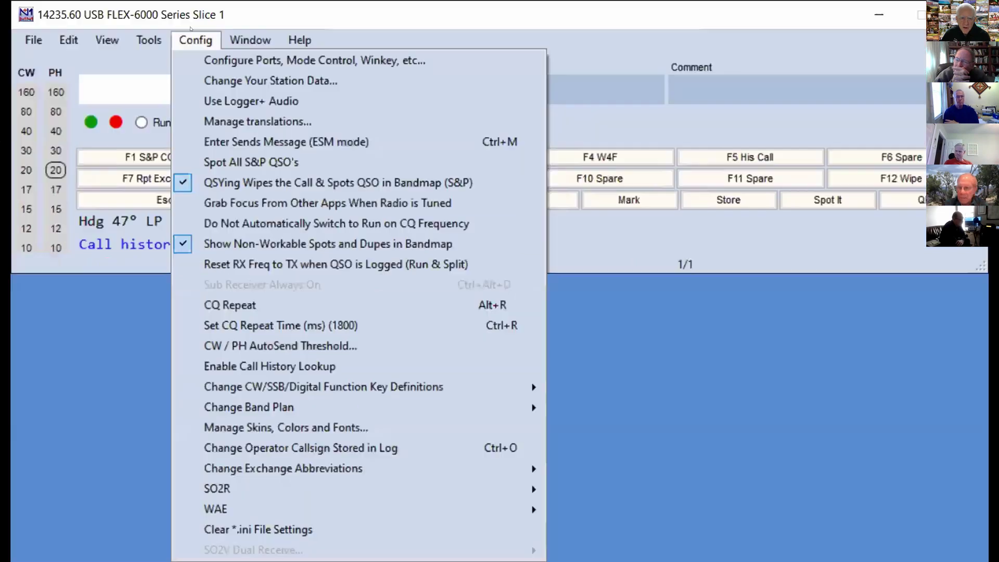
click(215, 61)
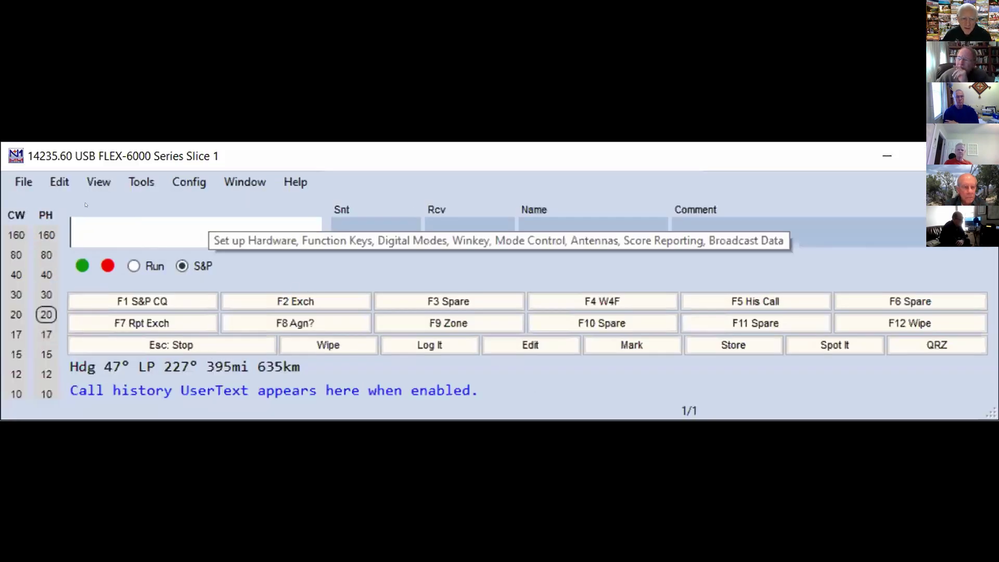